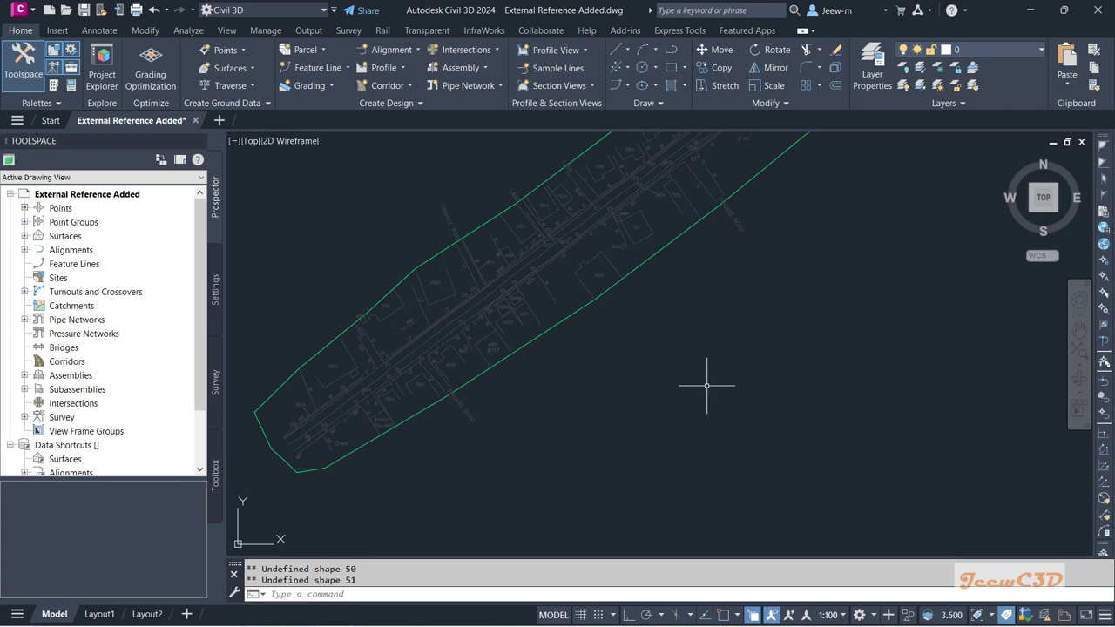
Create a centerline alignment layout named Design Center Line, keeping the Proposed style and the All Labels set
scroll(707, 386, down, 5)
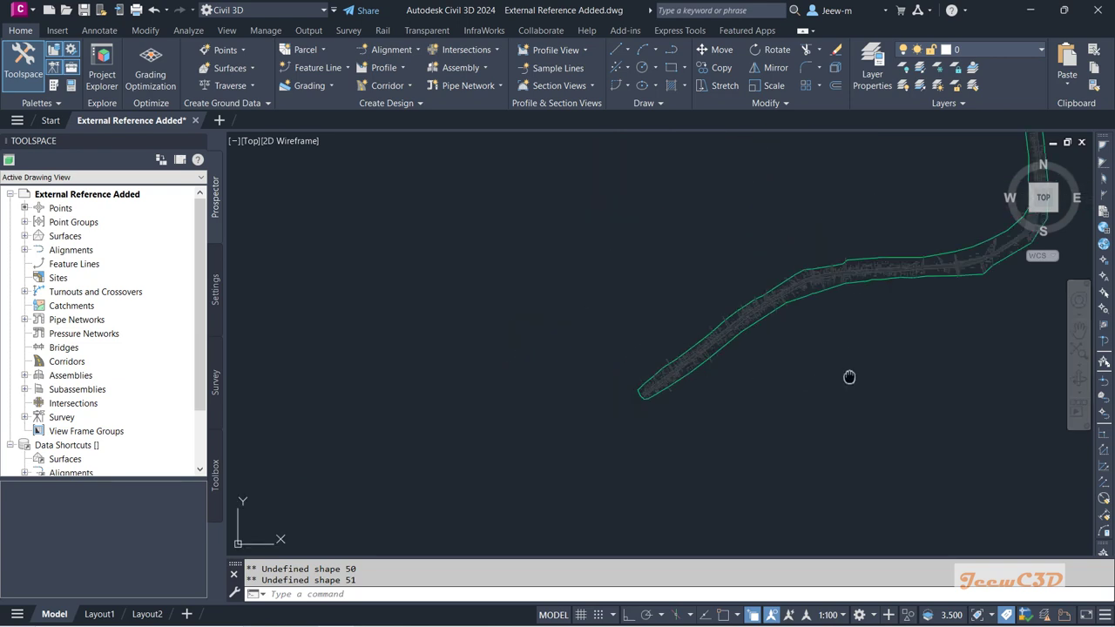
middle_drag(849, 378, 650, 428)
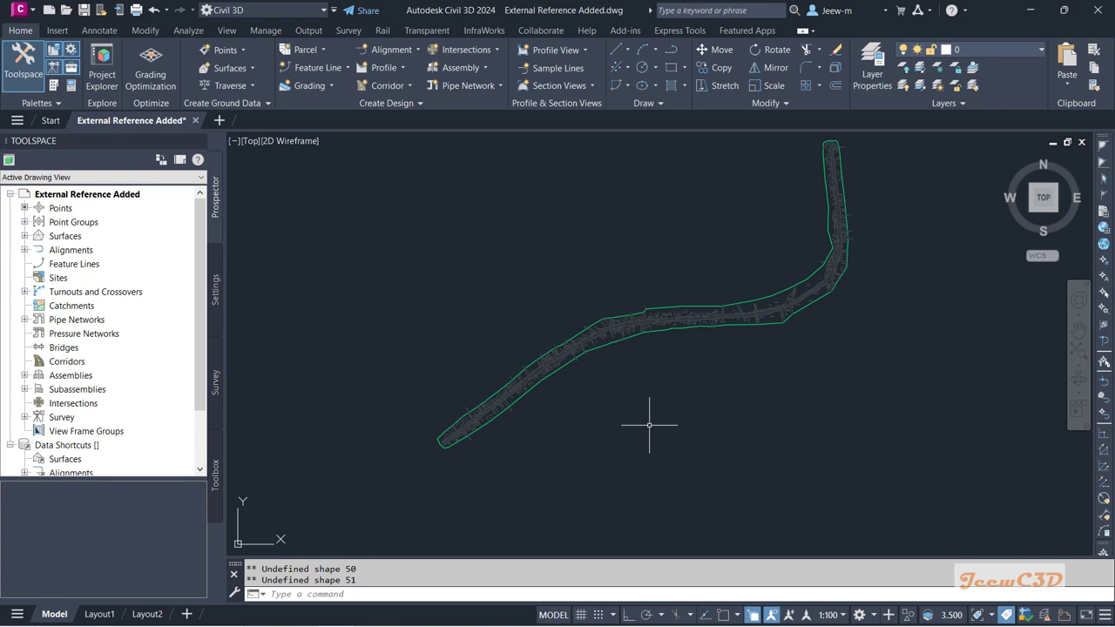
middle_drag(630, 438, 657, 411)
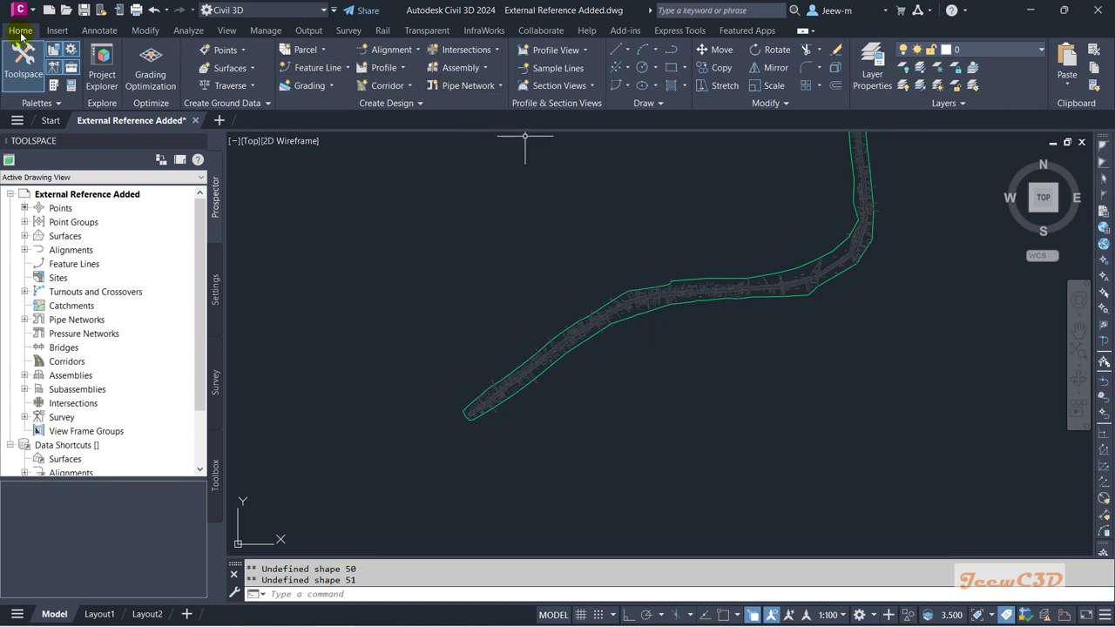
click(397, 55)
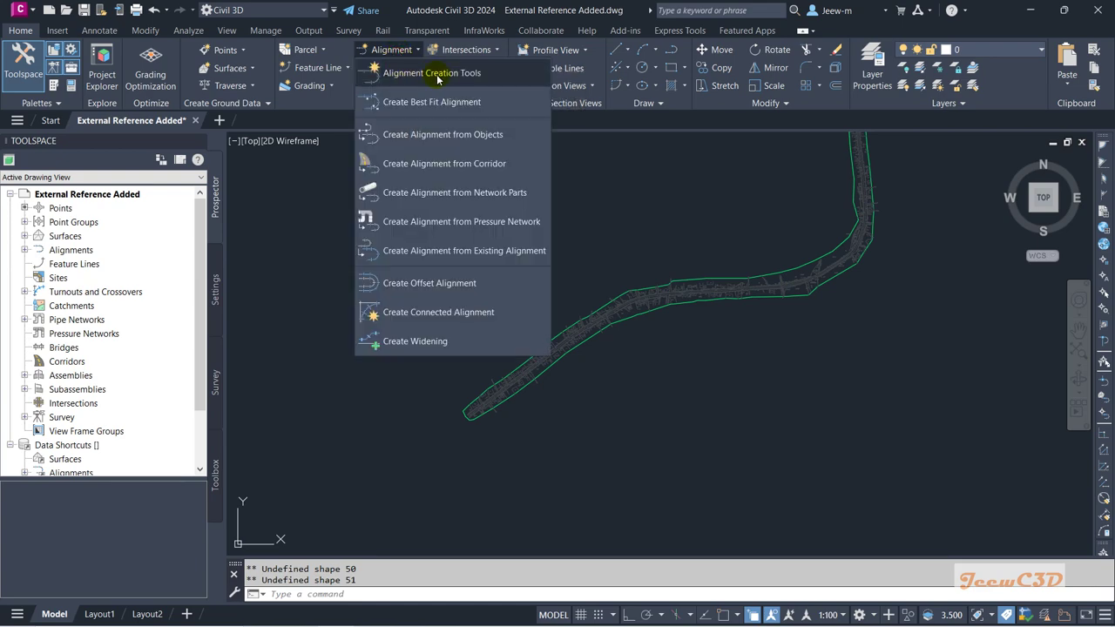
click(451, 102)
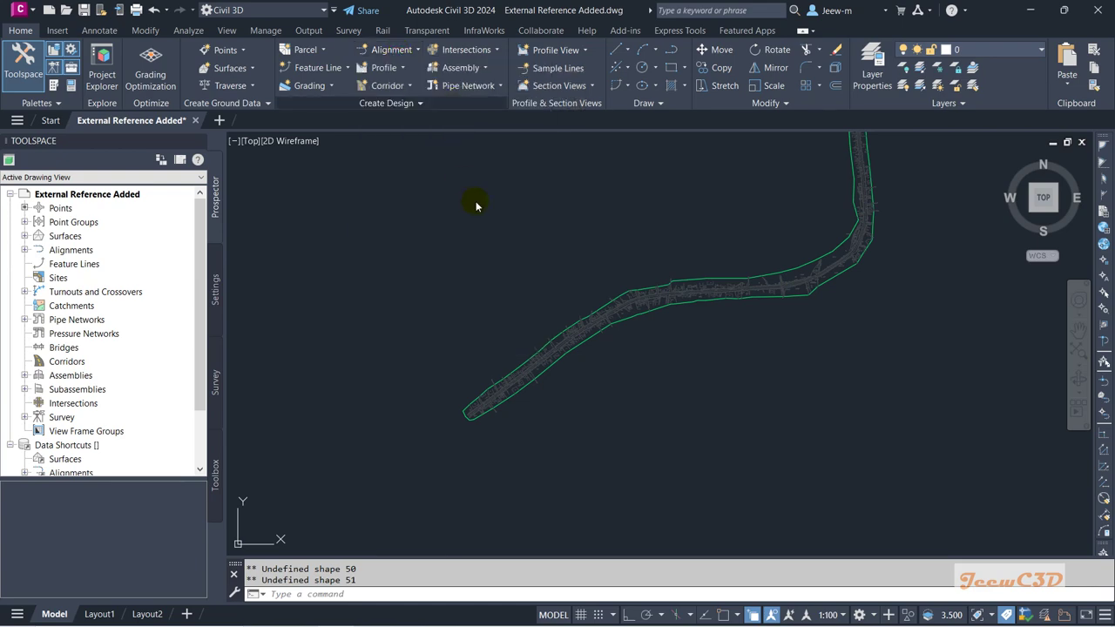
drag(819, 75, 390, 68)
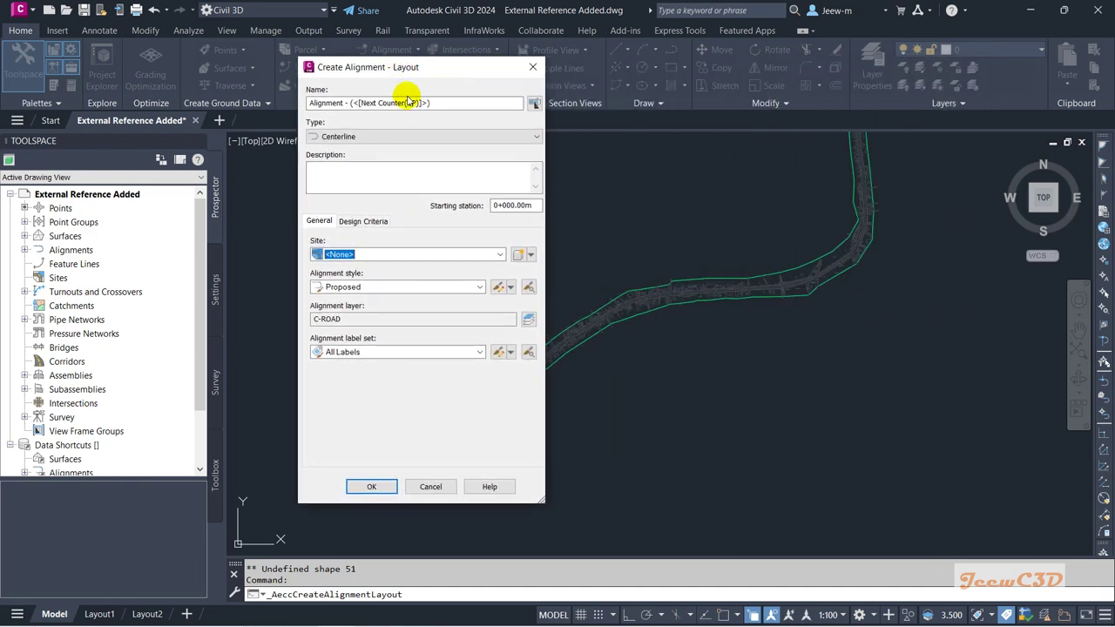
drag(442, 102, 261, 105)
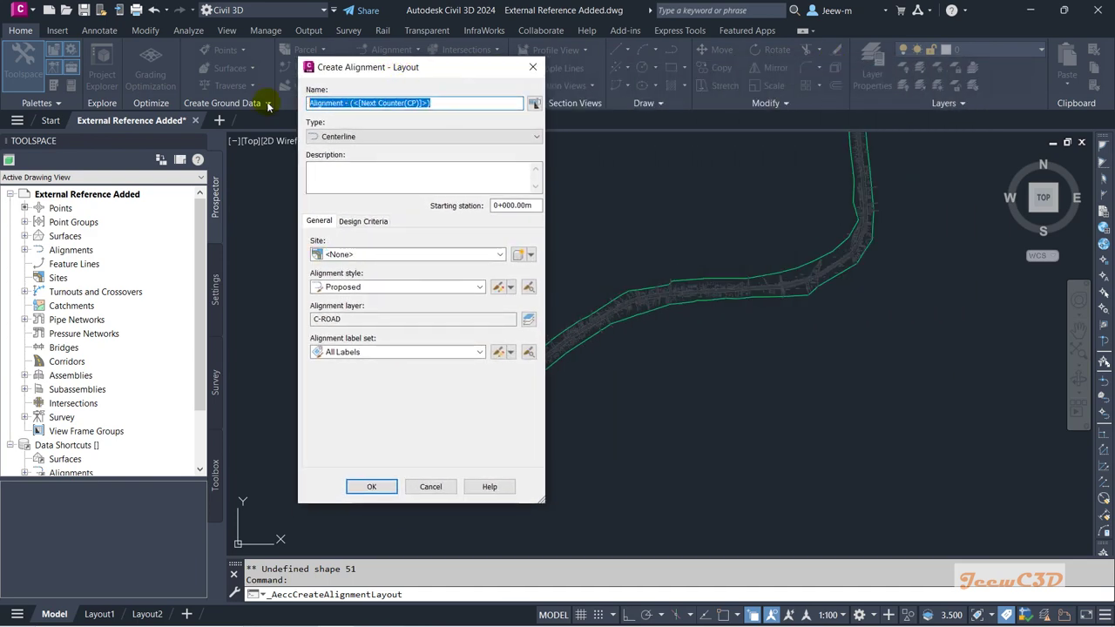
text(Design Center Line)
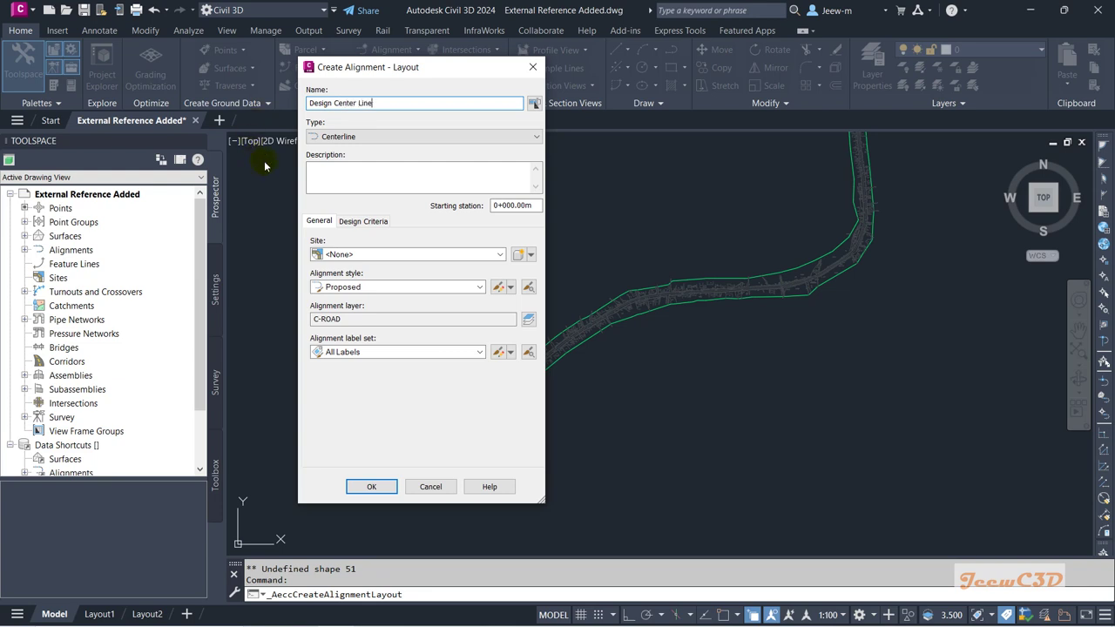
click(337, 174)
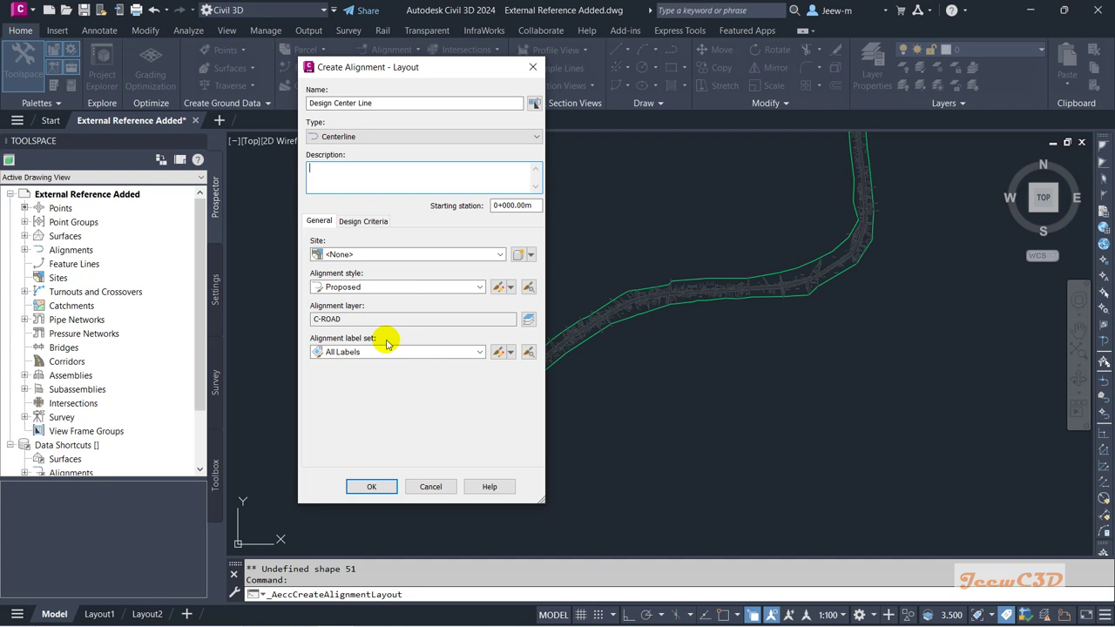
click(371, 488)
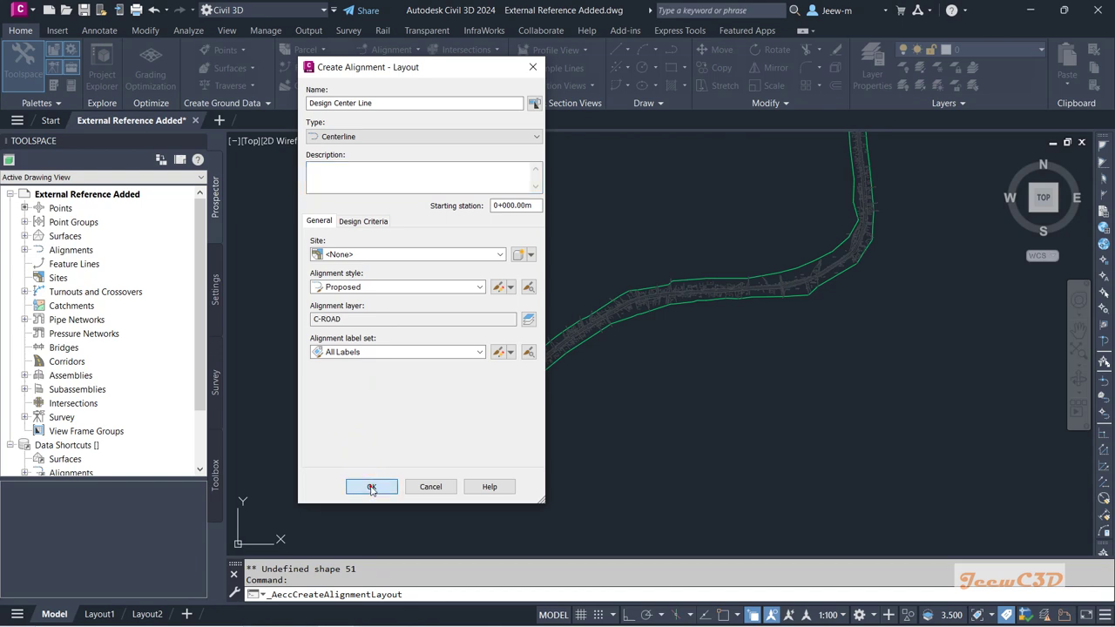
scroll(654, 413, up, 5)
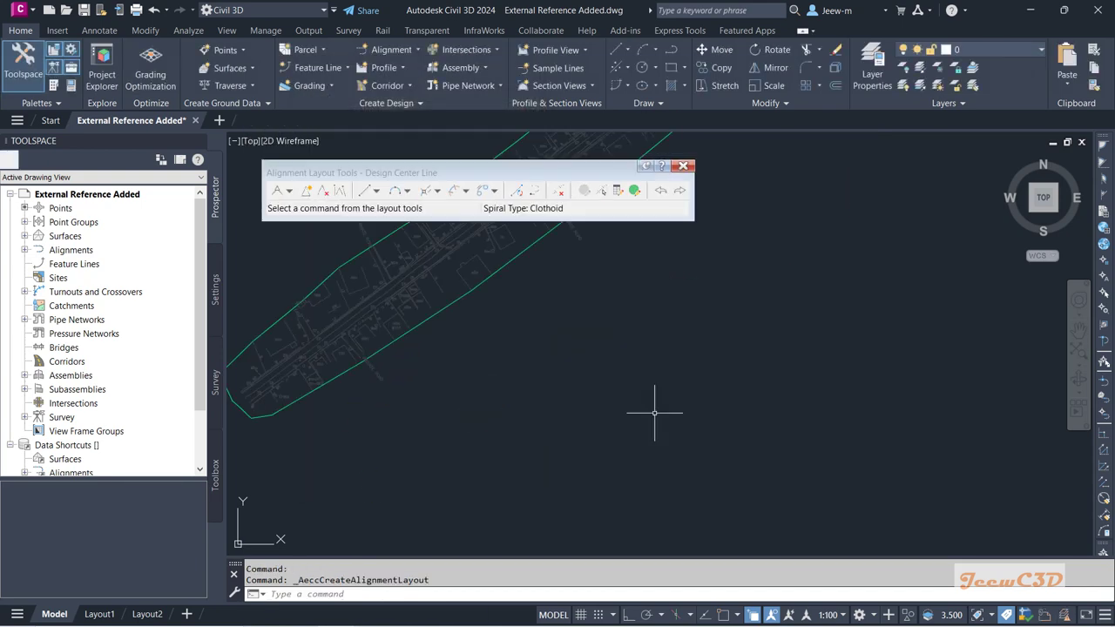
click(488, 170)
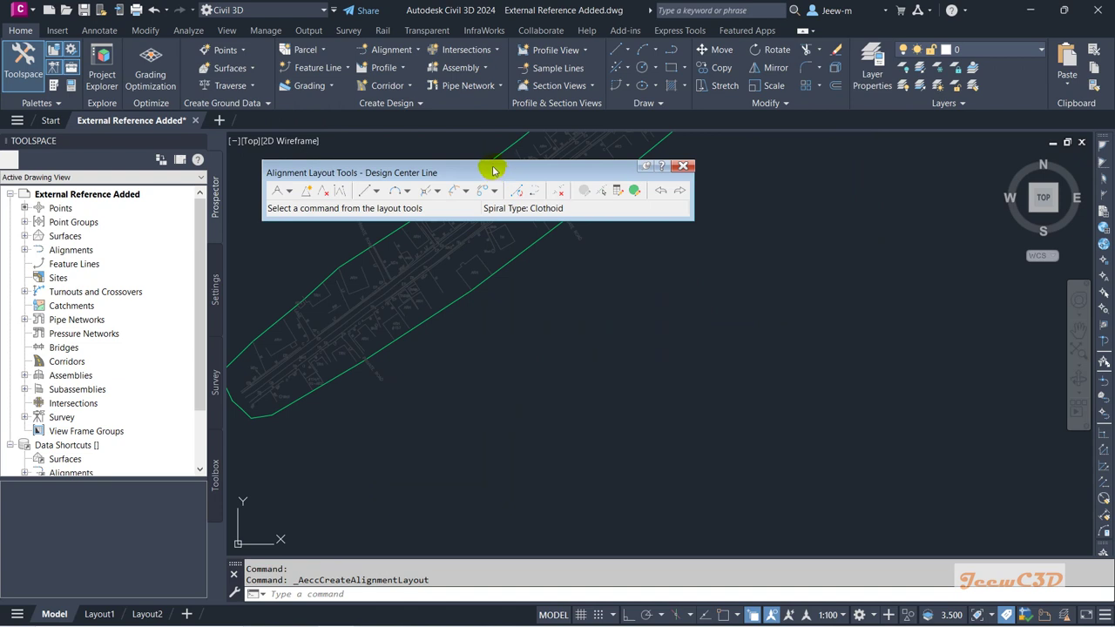
drag(486, 171, 476, 188)
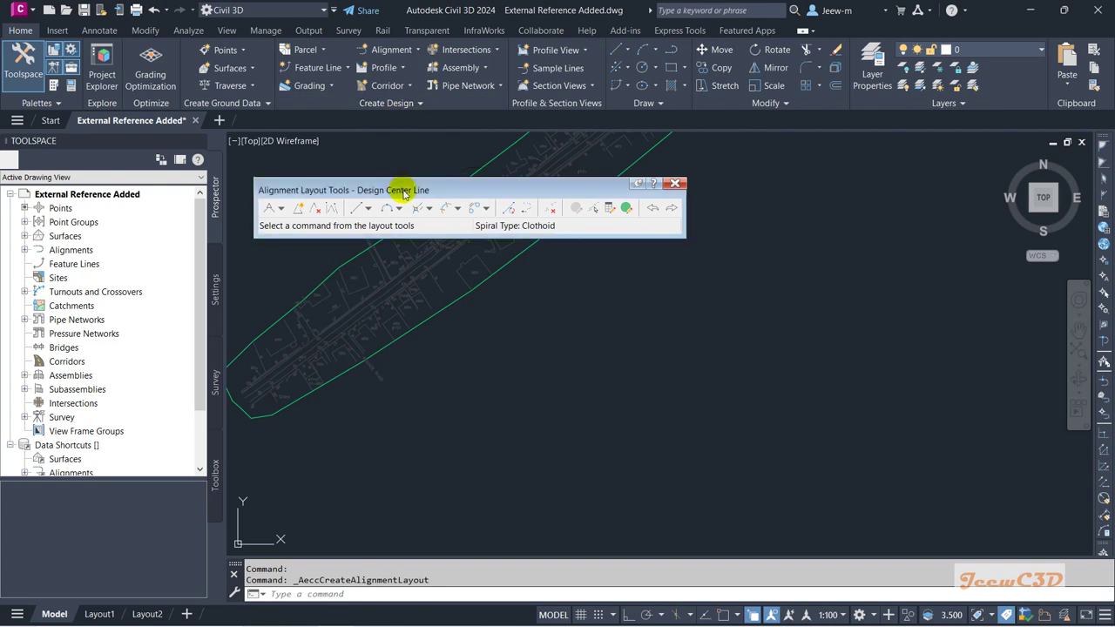
drag(403, 194, 423, 189)
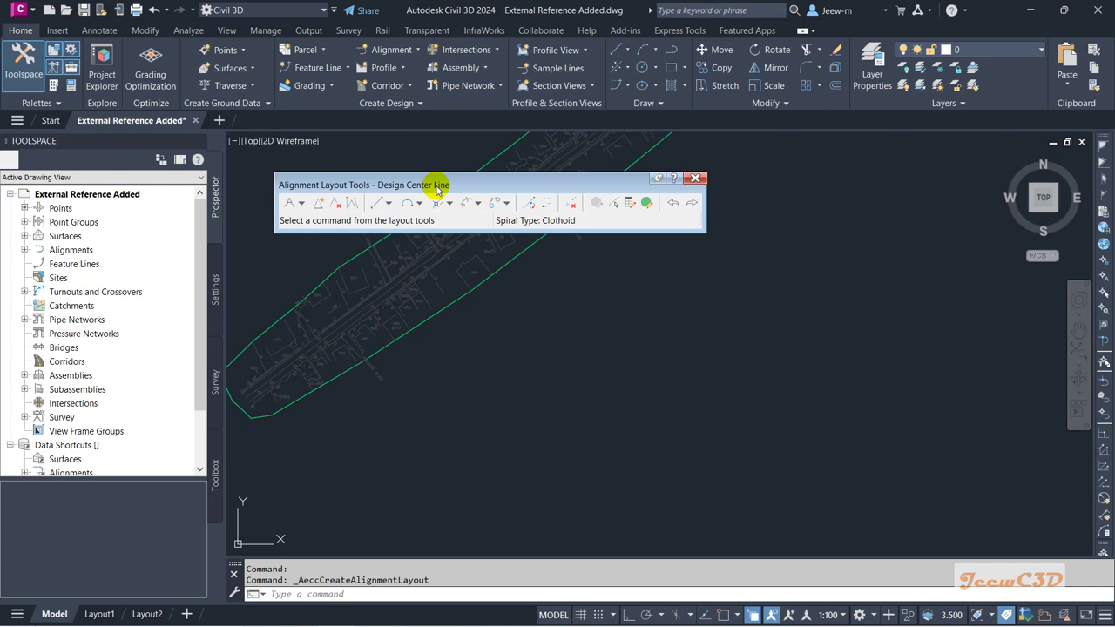
drag(437, 187, 502, 162)
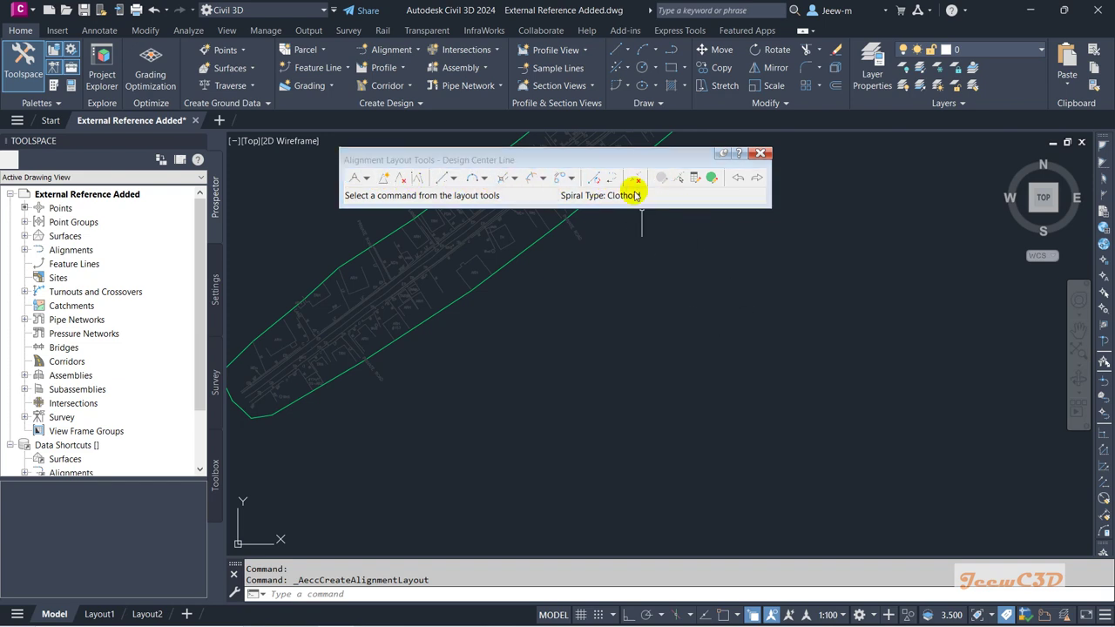
drag(612, 156, 545, 189)
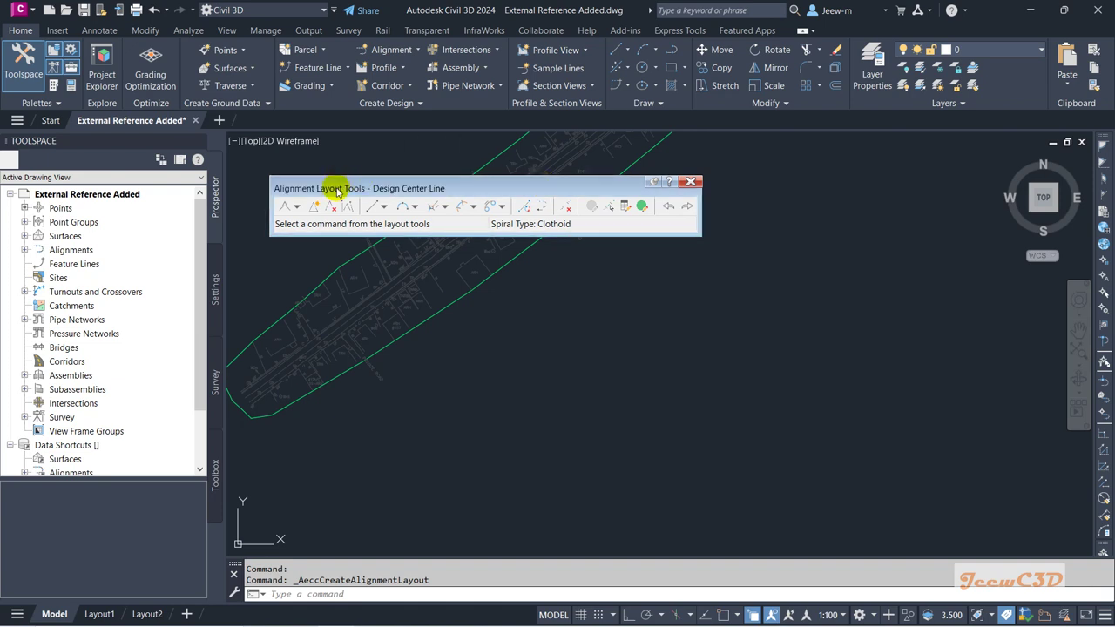
Begin a Tangent-Tangent (No curves) alignment at the middle of the surveyed road's southwest end
click(297, 207)
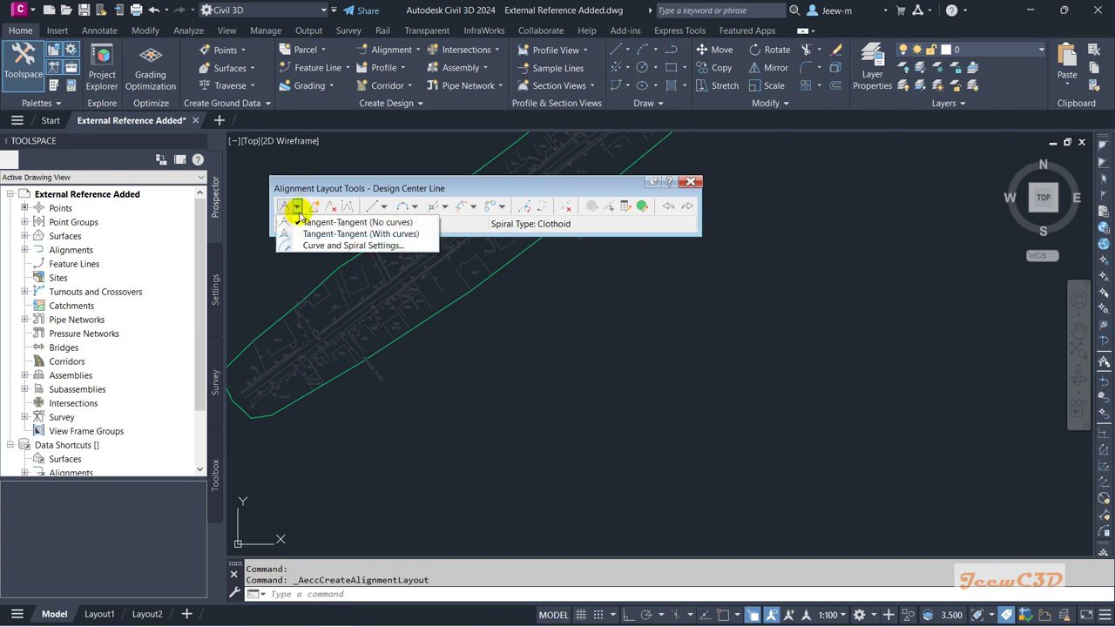
click(356, 223)
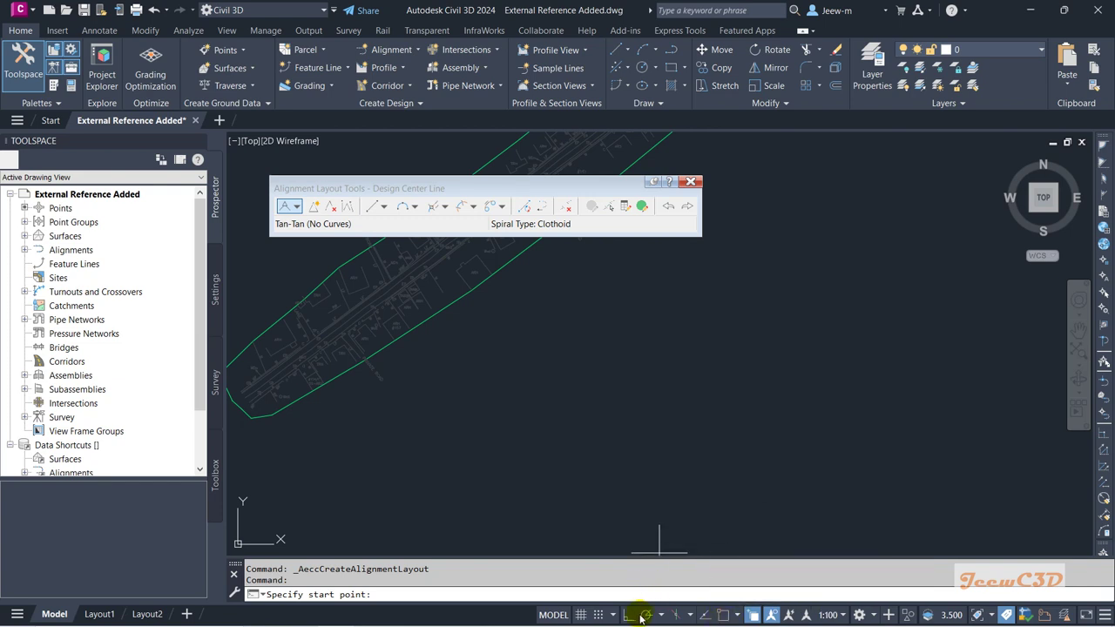
scroll(549, 401, up, 5)
scroll(481, 407, up, 2)
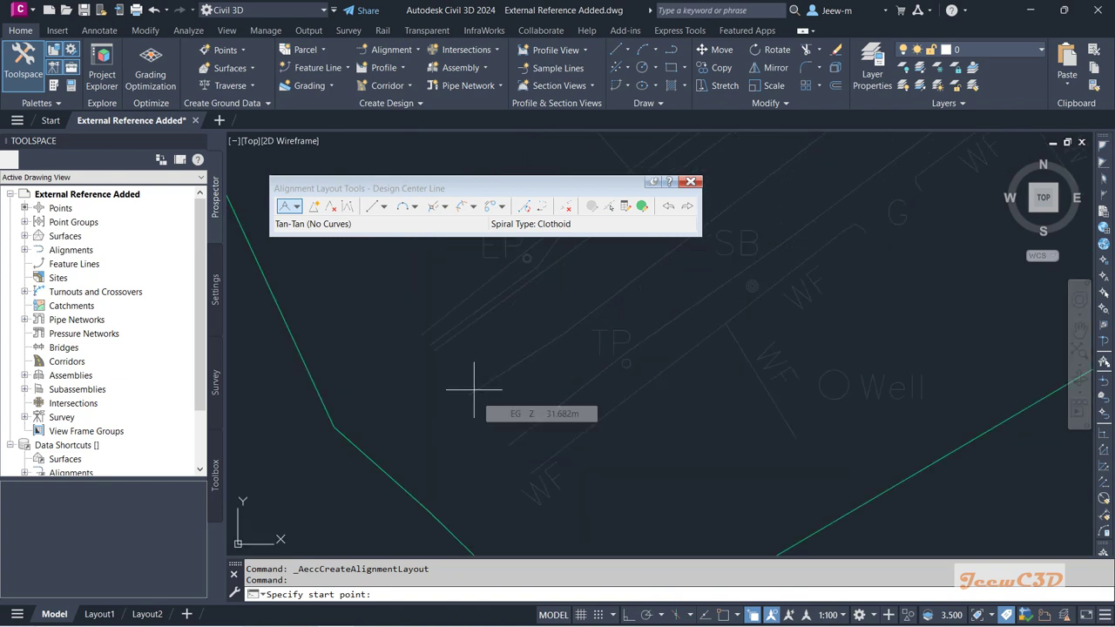
click(474, 390)
Place the tangent's end point on the road's centre, about 246 m northeast of the start, and finish the tangent
scroll(601, 333, down, 4)
scroll(647, 294, down, 2)
middle_drag(648, 293, 413, 443)
middle_drag(515, 369, 480, 403)
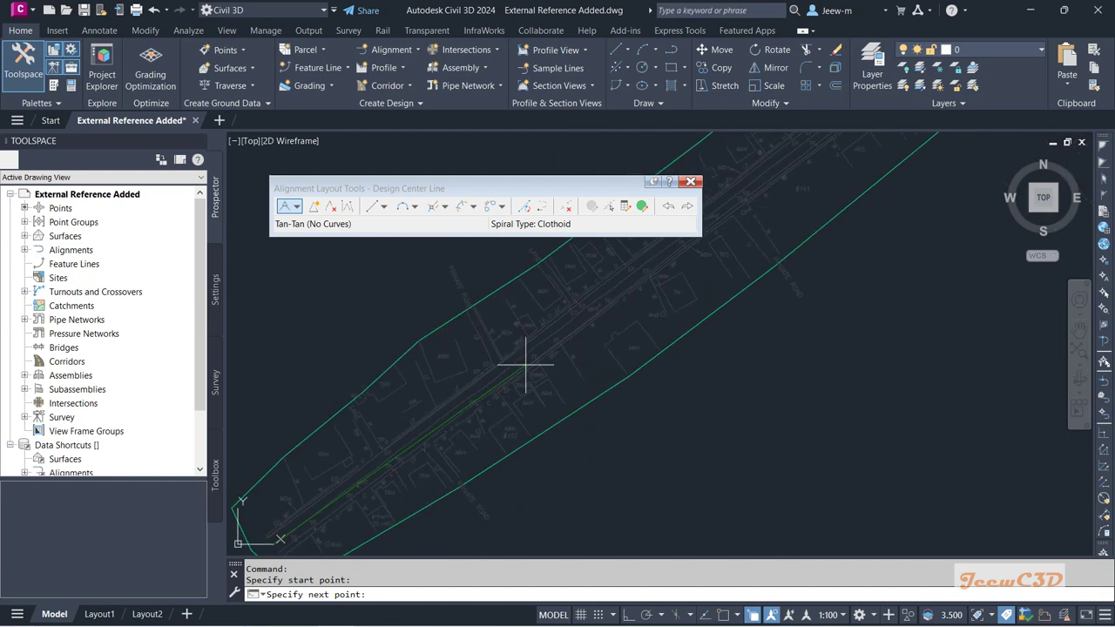
scroll(436, 436, up, 5)
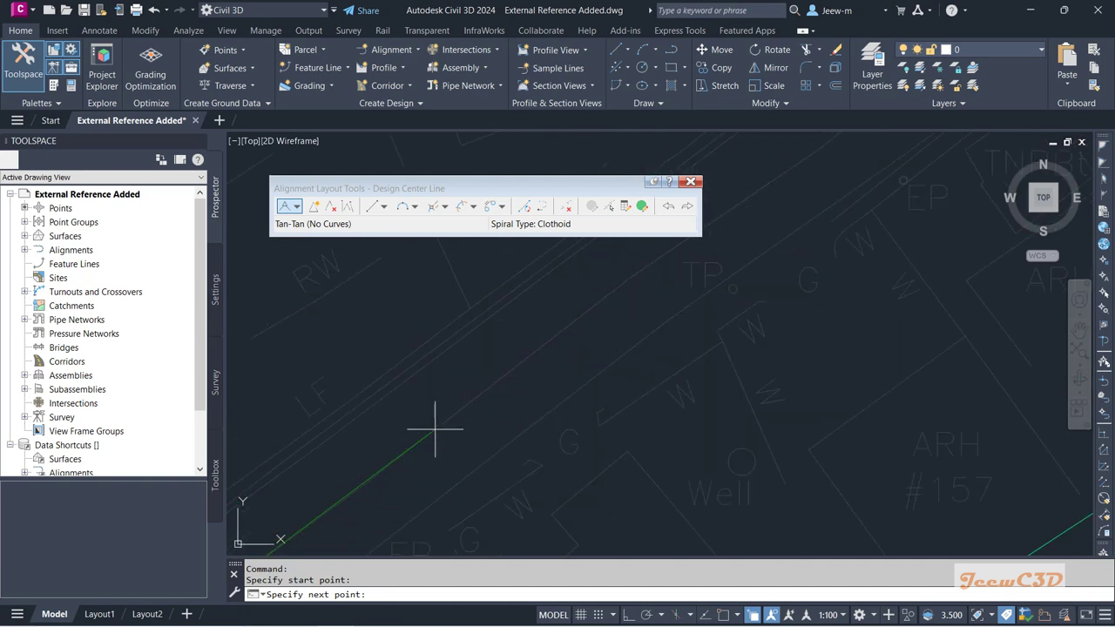
scroll(516, 376, down, 5)
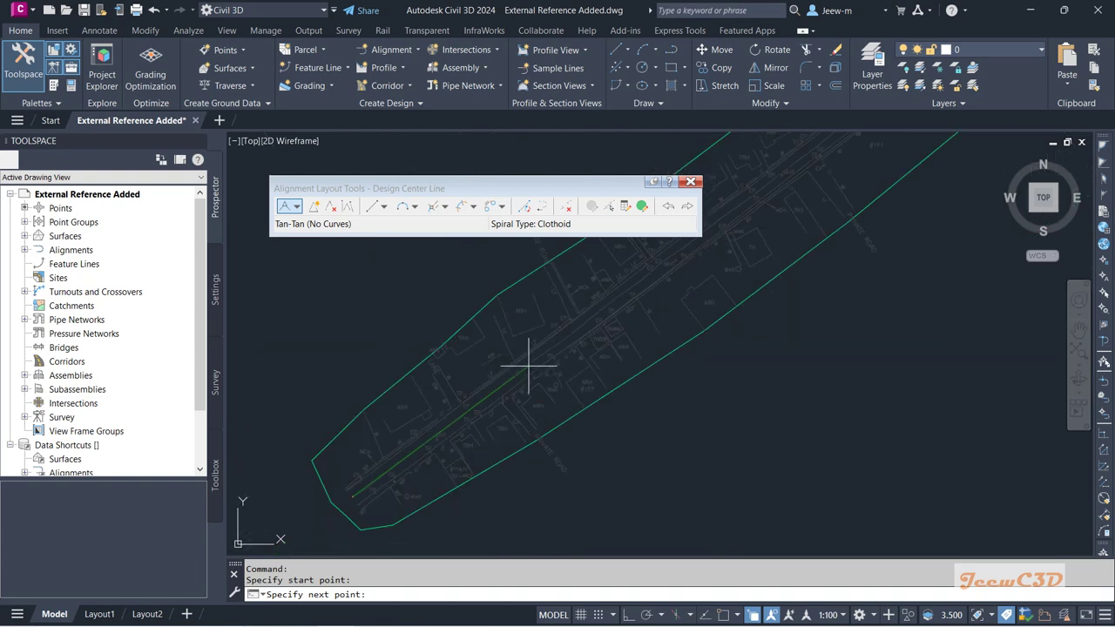
scroll(587, 331, up, 2)
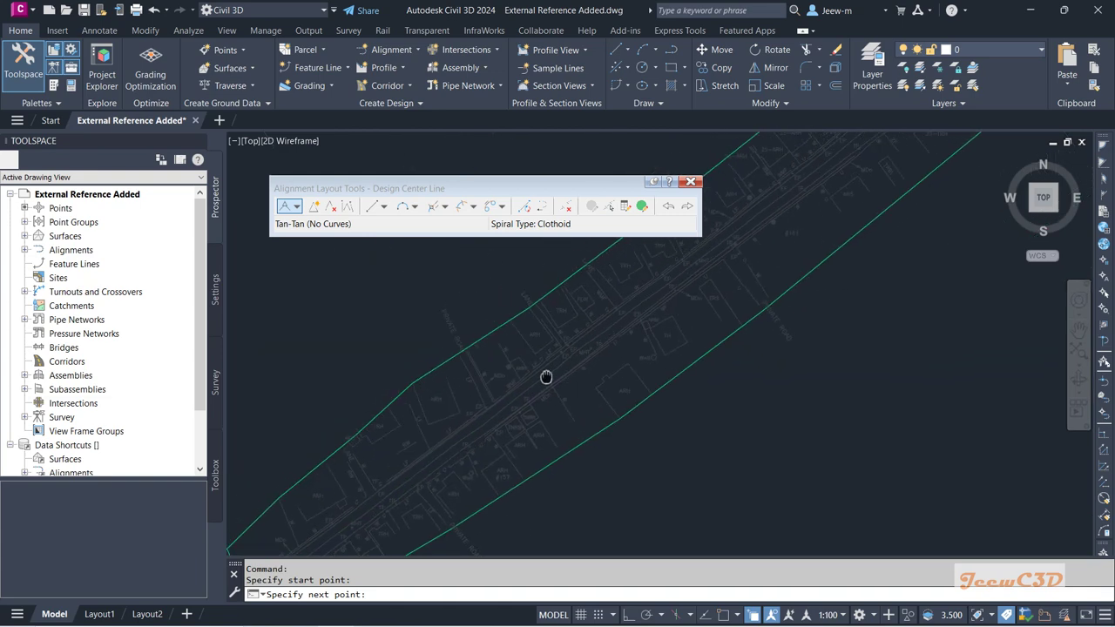
scroll(579, 355, down, 2)
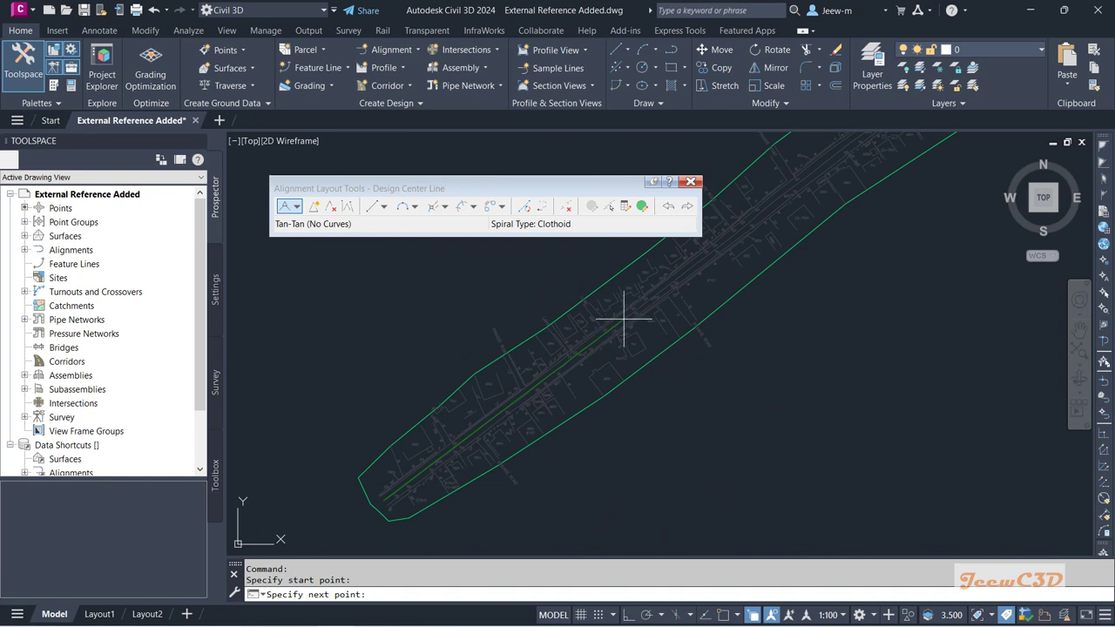
scroll(640, 306, up, 2)
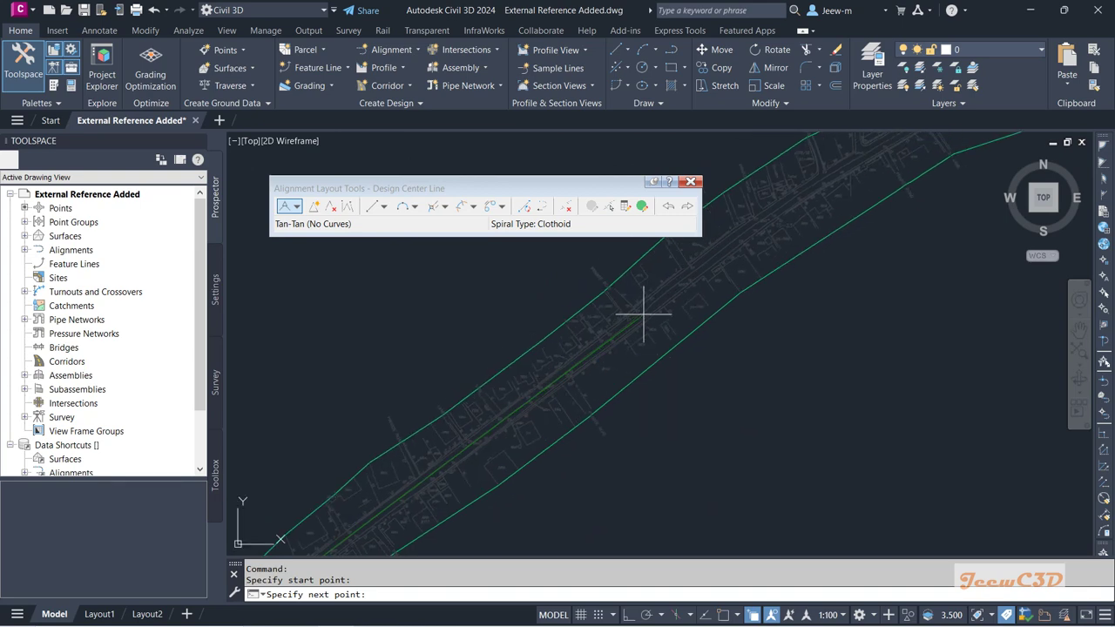
middle_drag(655, 304, 576, 376)
scroll(598, 361, down, 3)
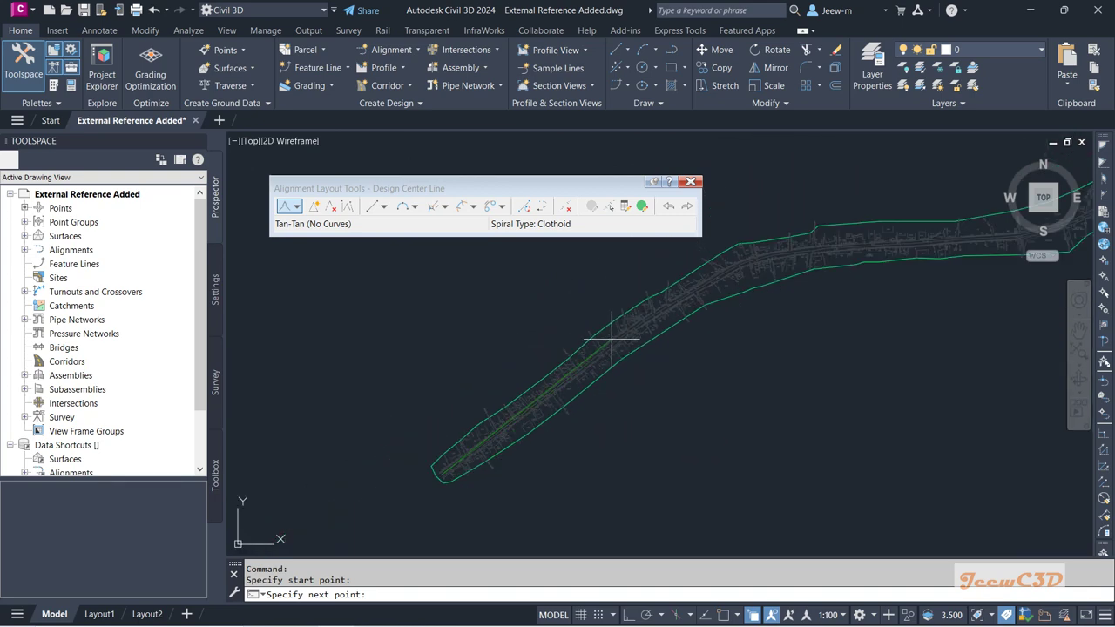
scroll(623, 342, up, 4)
middle_drag(505, 406, 628, 341)
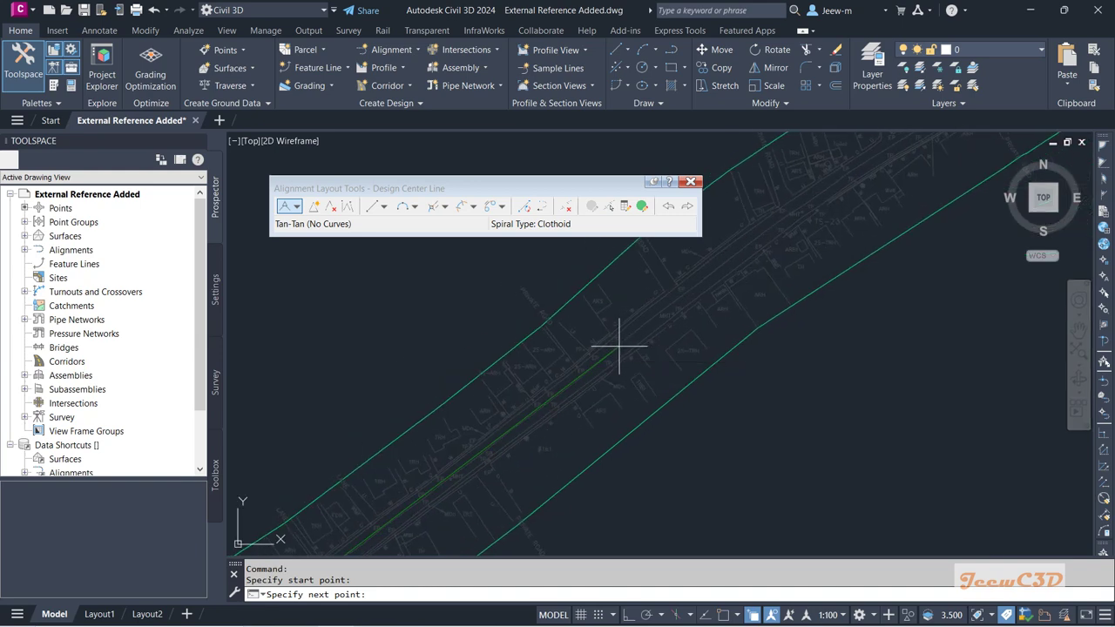
click(600, 360)
key(Return)
Examine the size and readability of the station labels along the new tangent
scroll(610, 379, down, 3)
middle_drag(577, 438, 643, 350)
scroll(610, 391, up, 2)
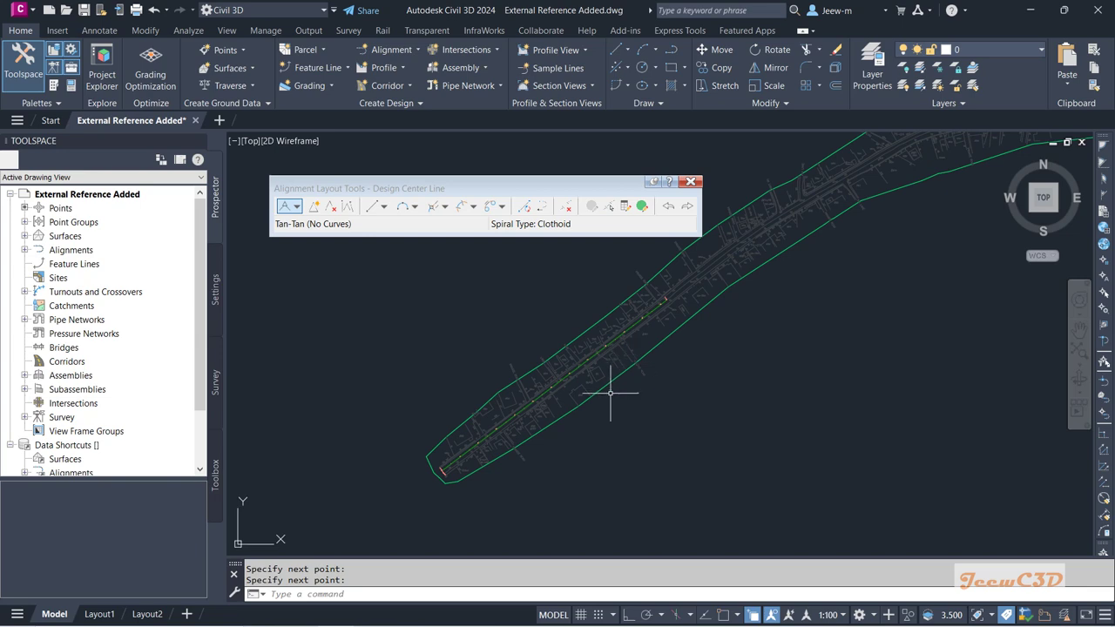
scroll(399, 465, up, 6)
scroll(403, 451, up, 2)
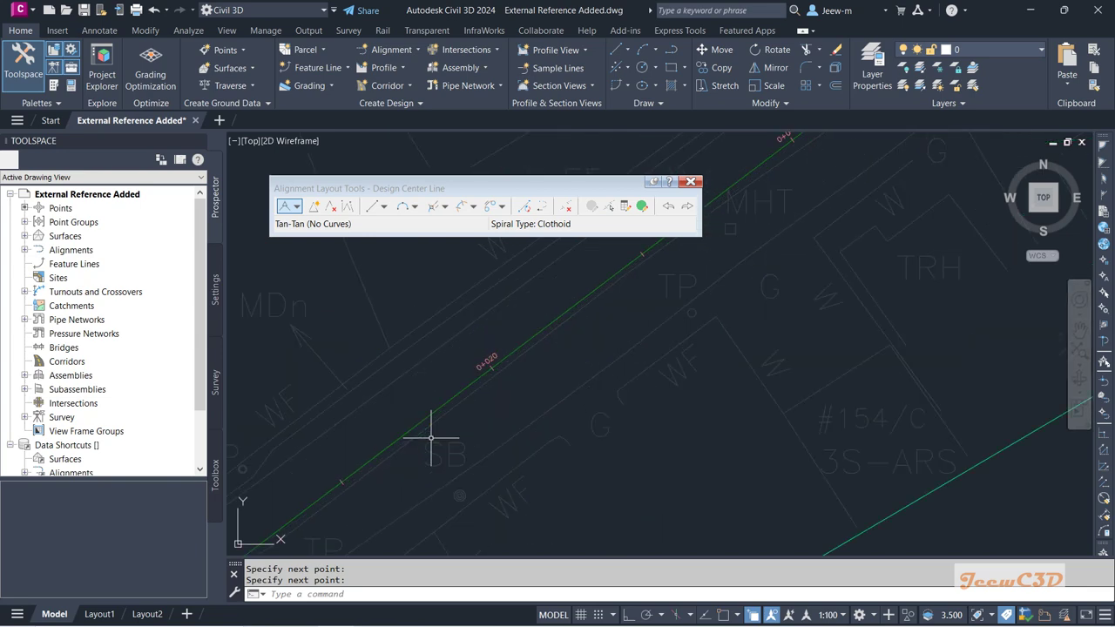
scroll(453, 393, up, 2)
scroll(448, 418, down, 3)
scroll(448, 406, up, 2)
scroll(518, 378, down, 2)
scroll(518, 398, up, 2)
scroll(519, 398, up, 4)
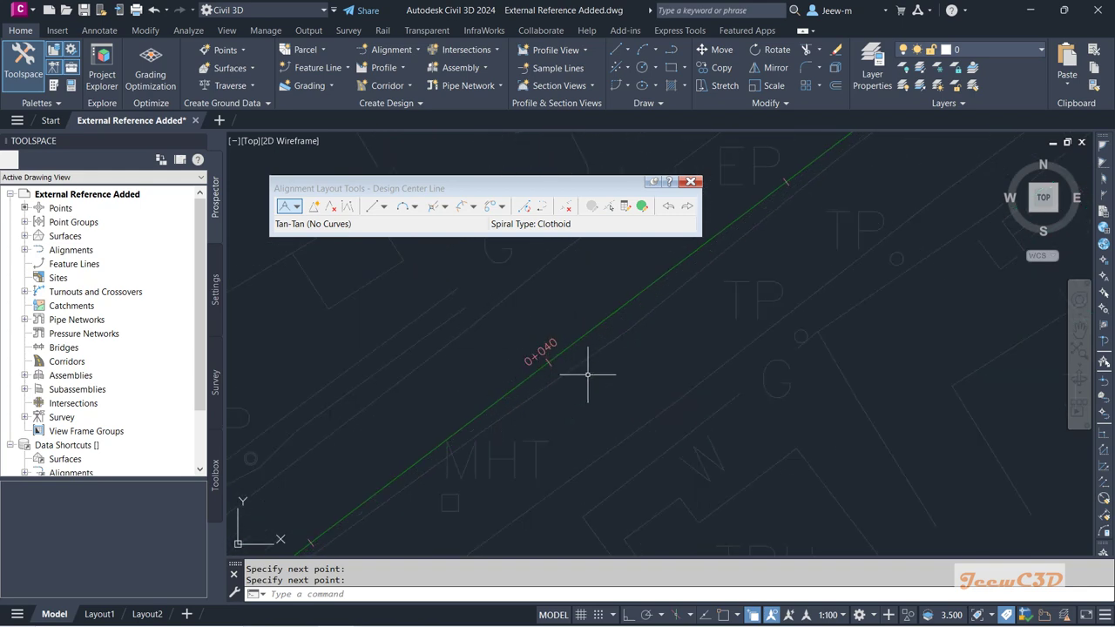
Set the annotation scale to 1:1000 and check the alignment labels up to the tangent's end
click(828, 616)
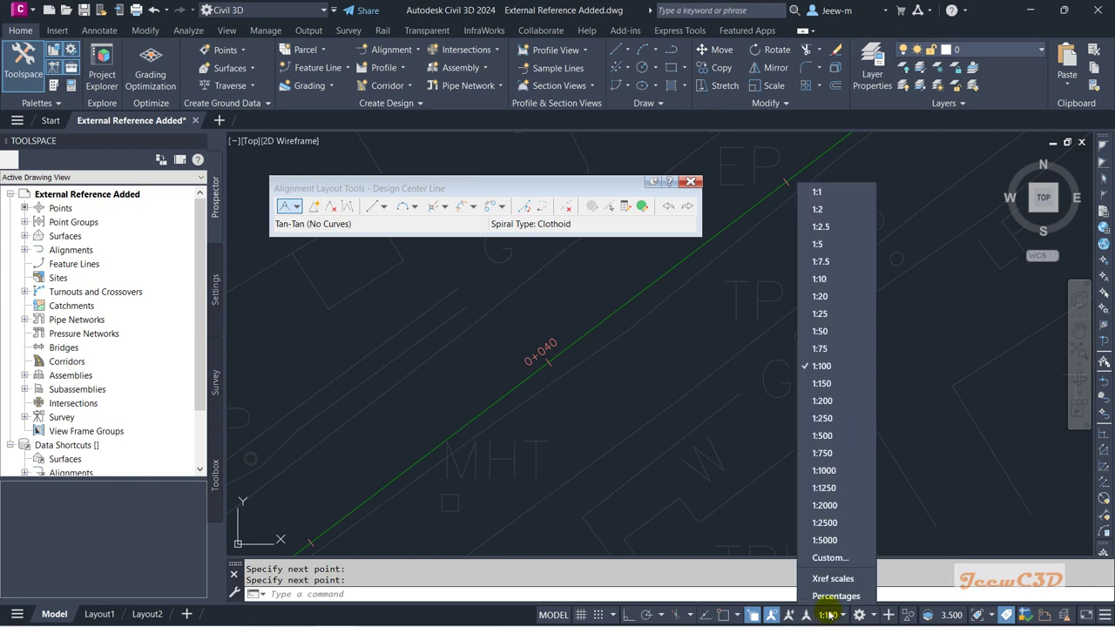
click(824, 470)
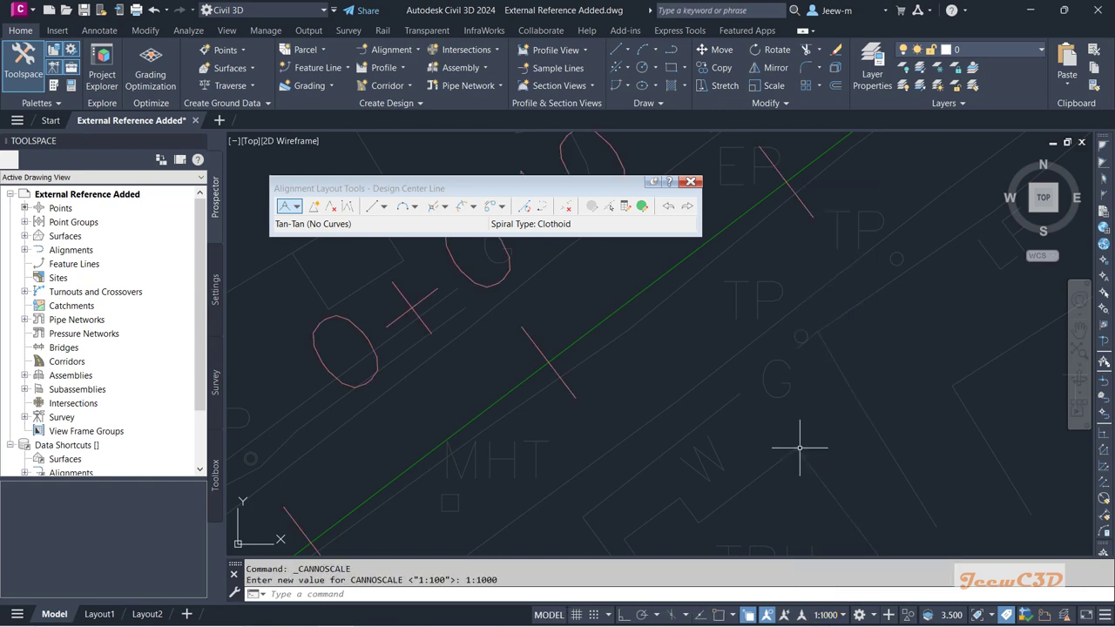
scroll(685, 374, down, 3)
scroll(645, 384, down, 3)
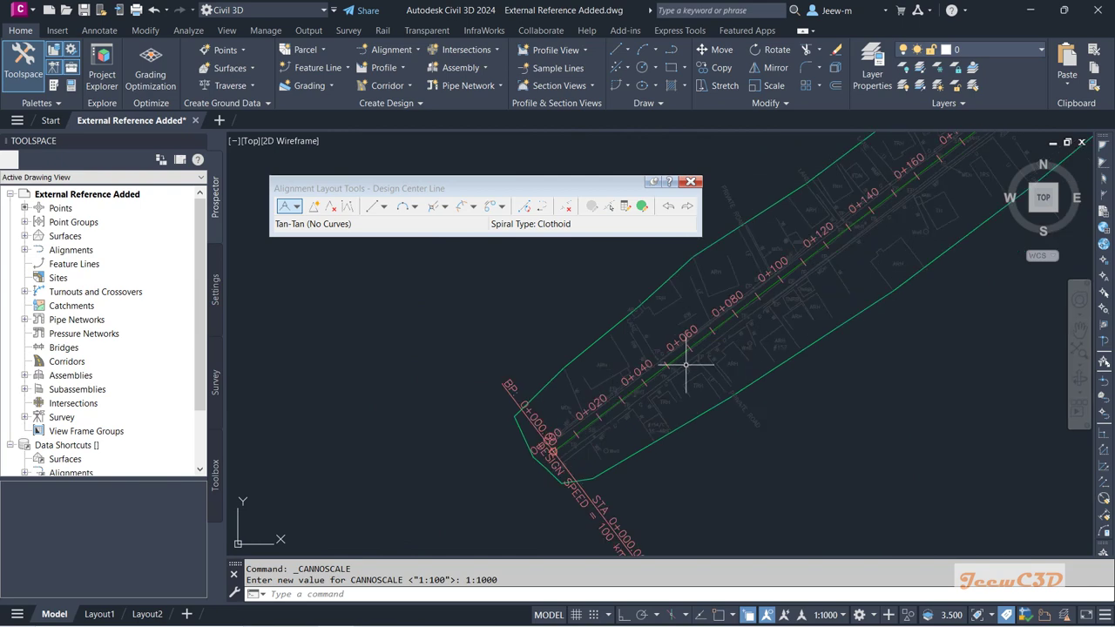
middle_drag(814, 285, 567, 427)
middle_drag(671, 323, 433, 480)
scroll(544, 407, up, 2)
scroll(629, 353, down, 4)
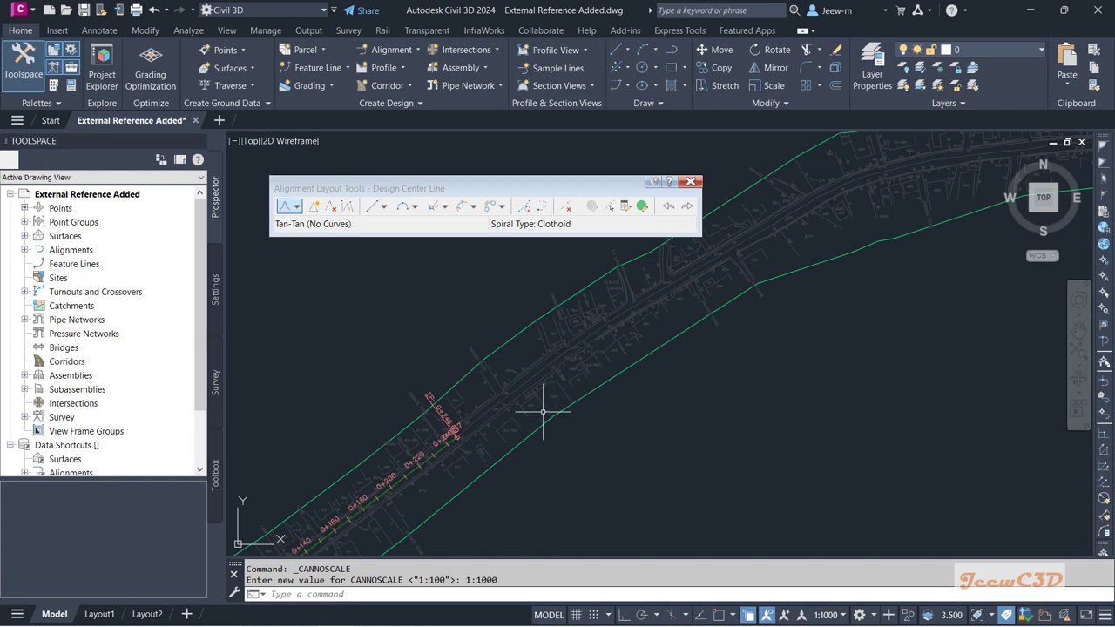
mouse_move(540, 419)
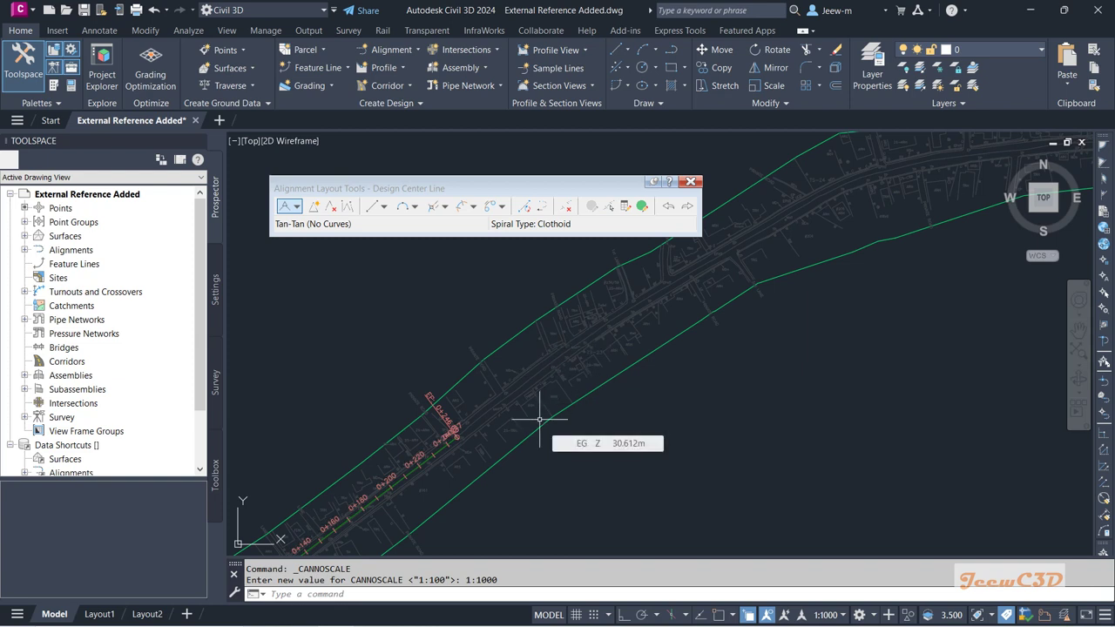
Draw a separate Tangent-Tangent (No curves) segment along the road's centre northeast of the first tangent's end, and close the alignment layout tools
mouse_move(540, 420)
middle_down()
mouse_move(497, 423)
mouse_move(430, 468)
middle_up()
middle_drag(580, 378, 568, 436)
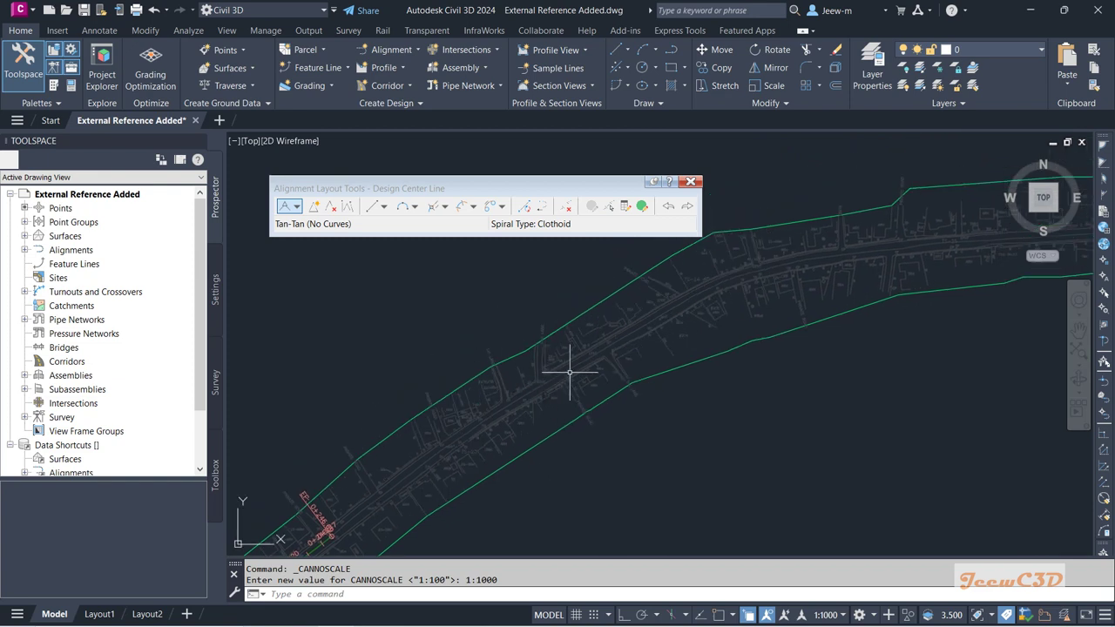
click(296, 207)
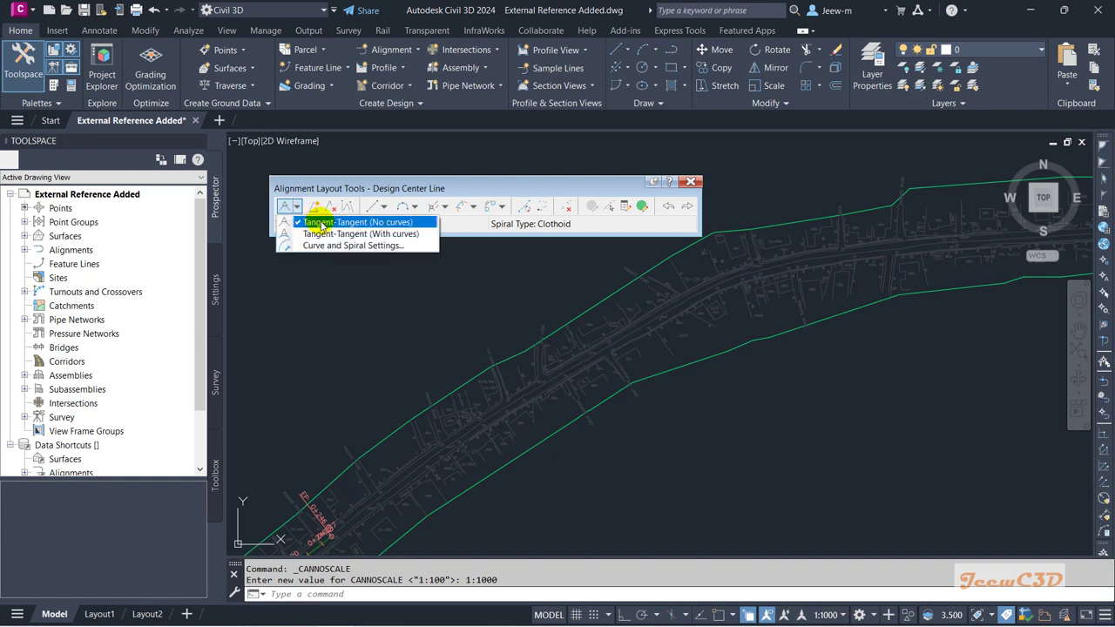
click(321, 224)
scroll(527, 410, up, 1)
scroll(553, 381, up, 2)
scroll(498, 436, down, 2)
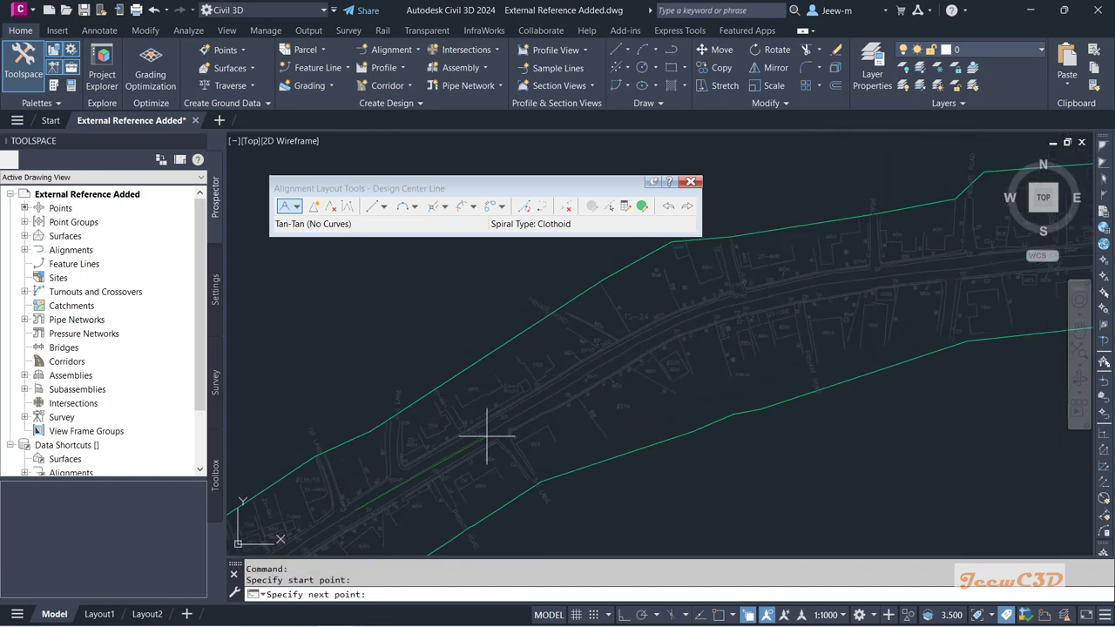
click(589, 373)
key(Return)
scroll(549, 454, down, 1)
scroll(632, 366, down, 3)
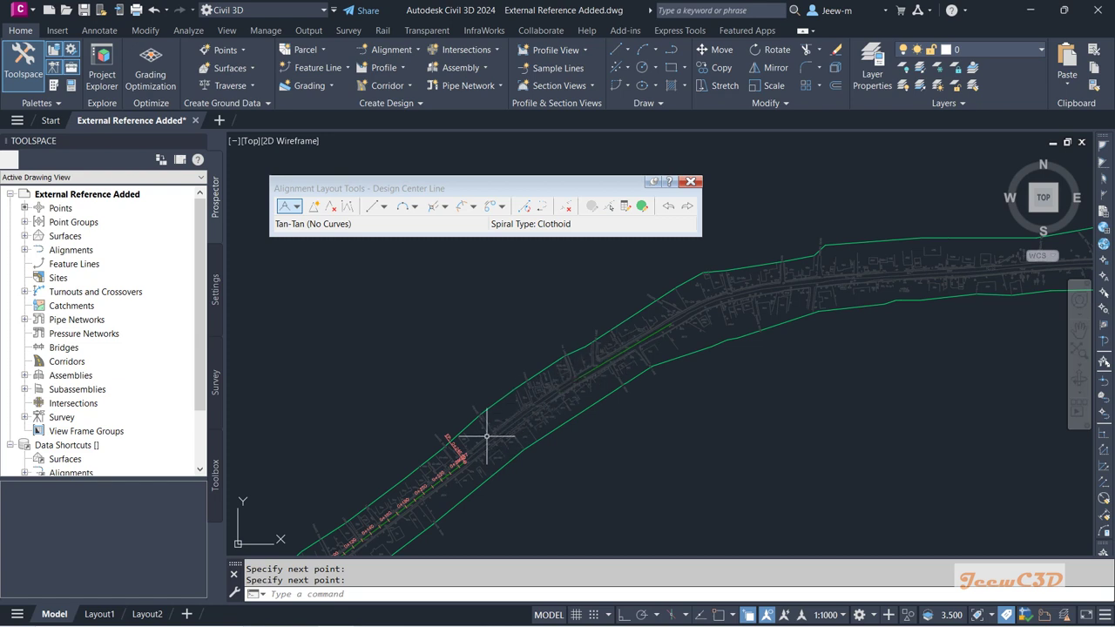
middle_drag(486, 410, 534, 326)
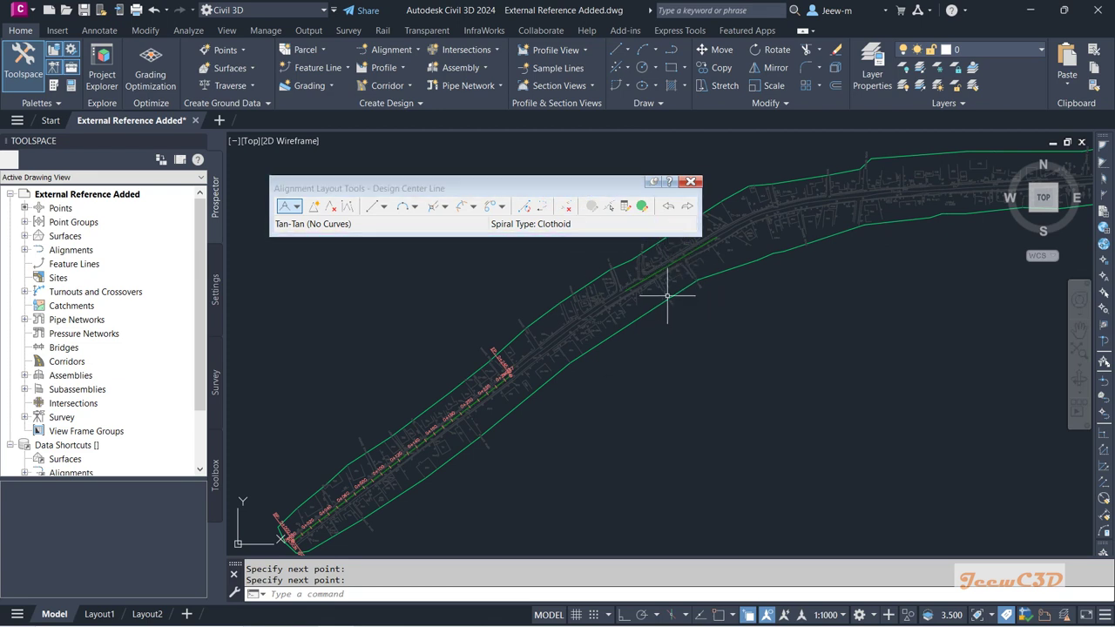
click(689, 183)
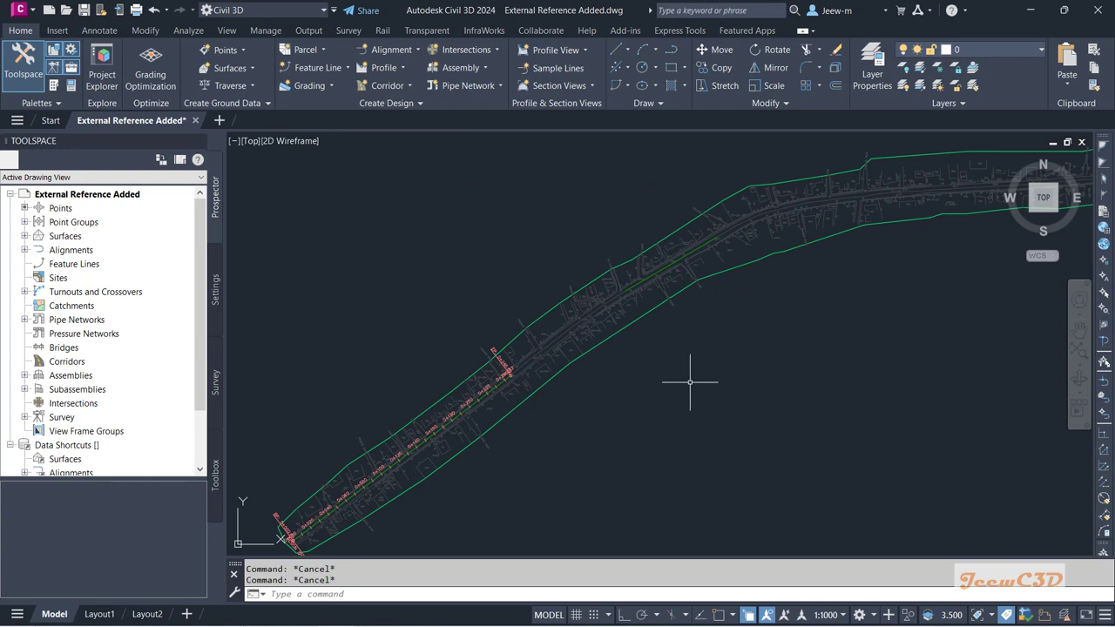
Select the Design Center Line alignment at its second tangent and reopen its geometry for editing
scroll(622, 297, up, 8)
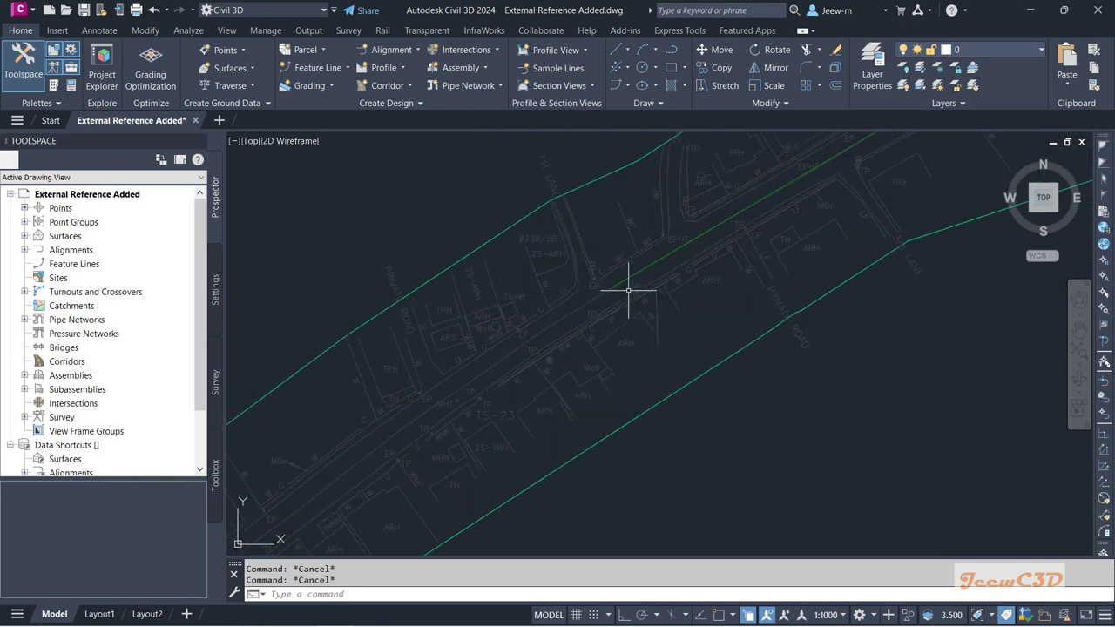
click(640, 251)
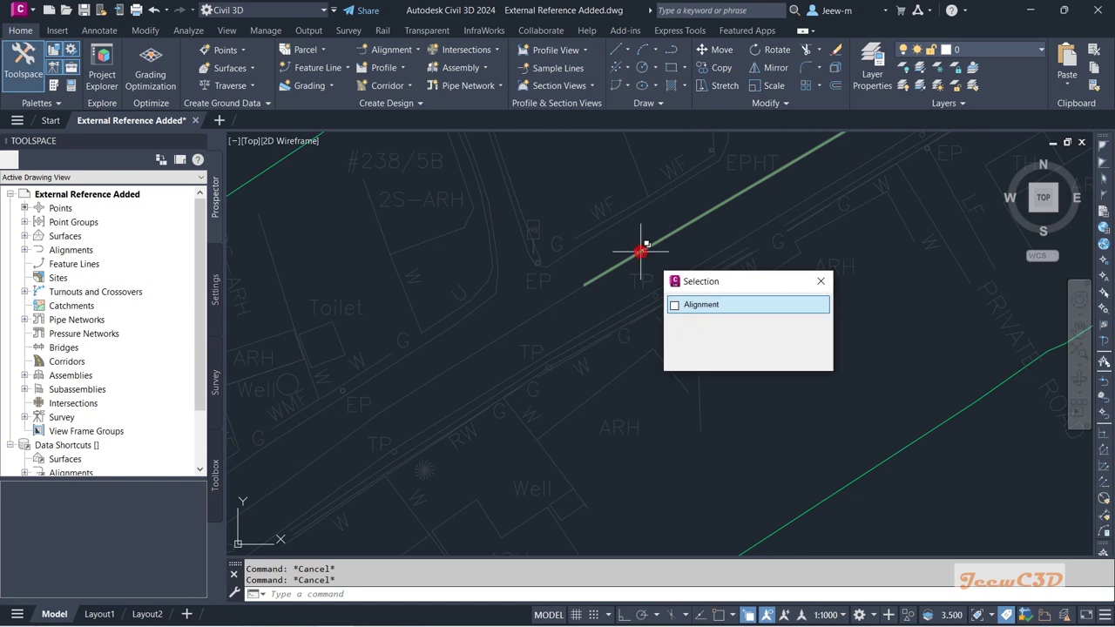
click(701, 305)
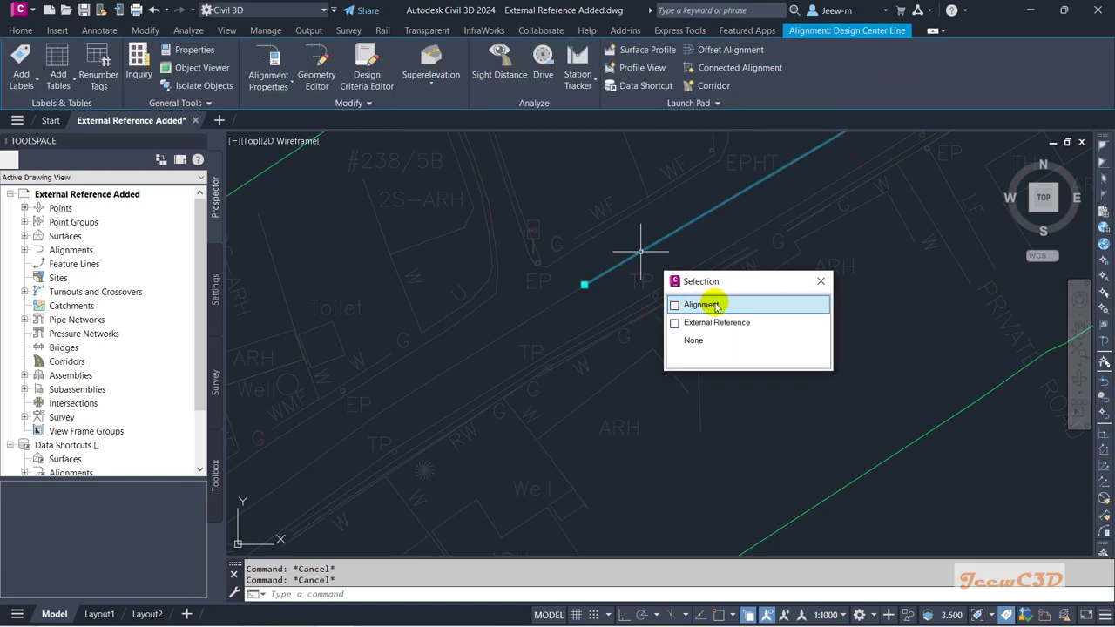
scroll(599, 369, down, 2)
scroll(598, 369, down, 4)
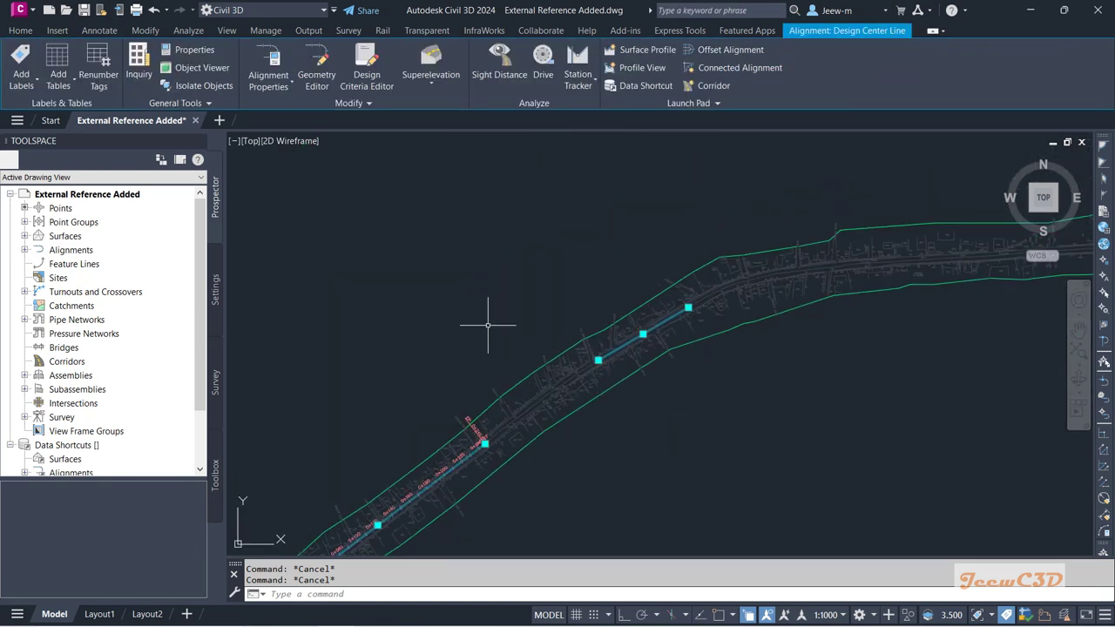
right_click(483, 308)
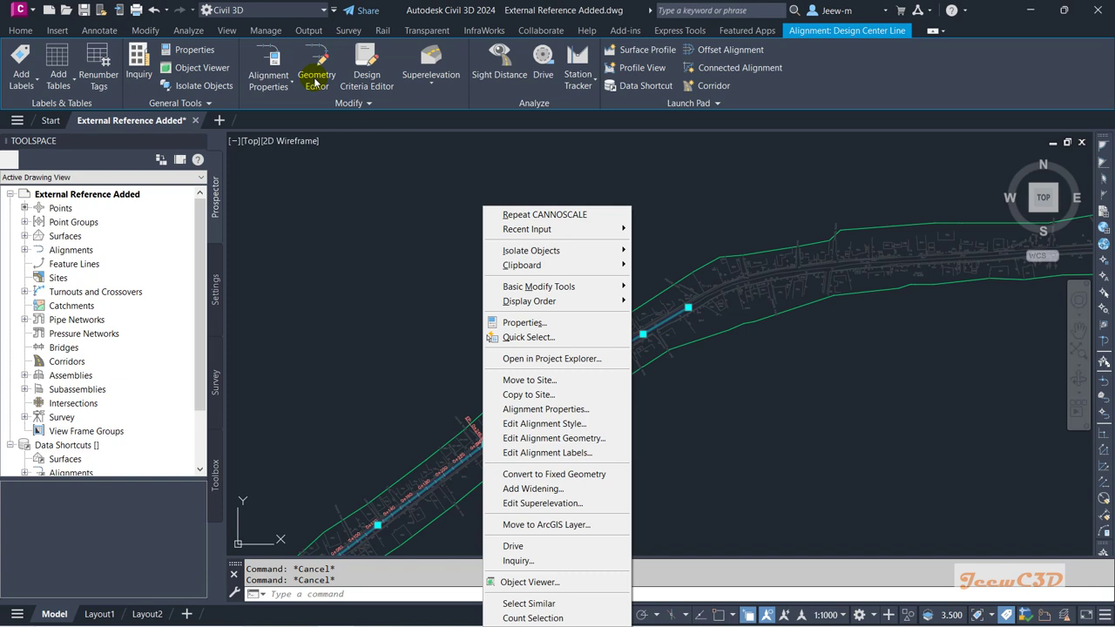
click(554, 442)
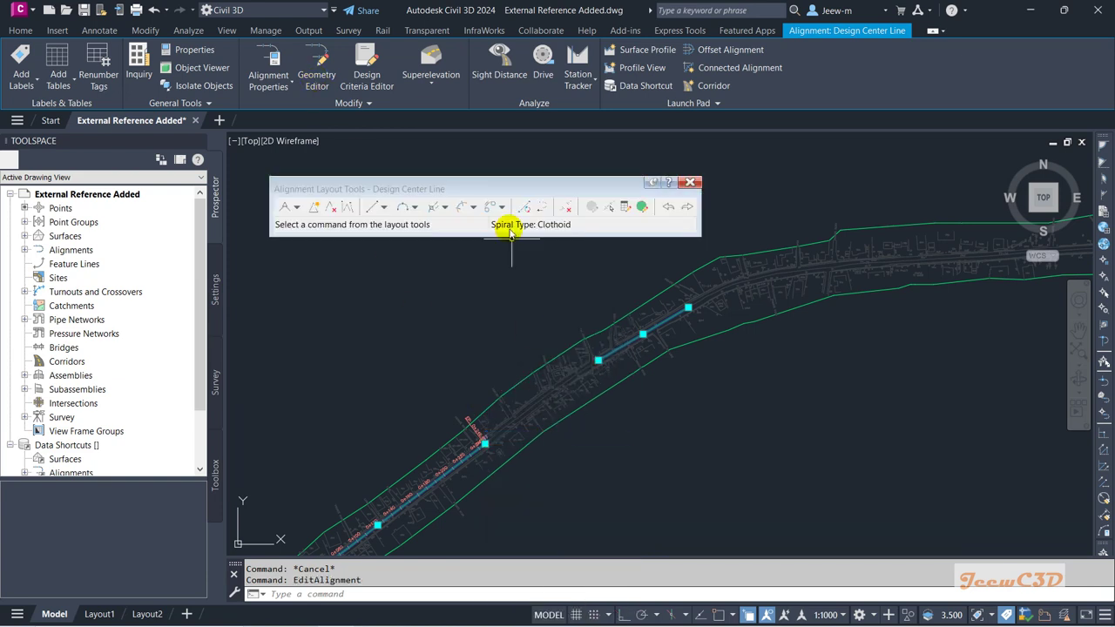
drag(470, 193, 451, 181)
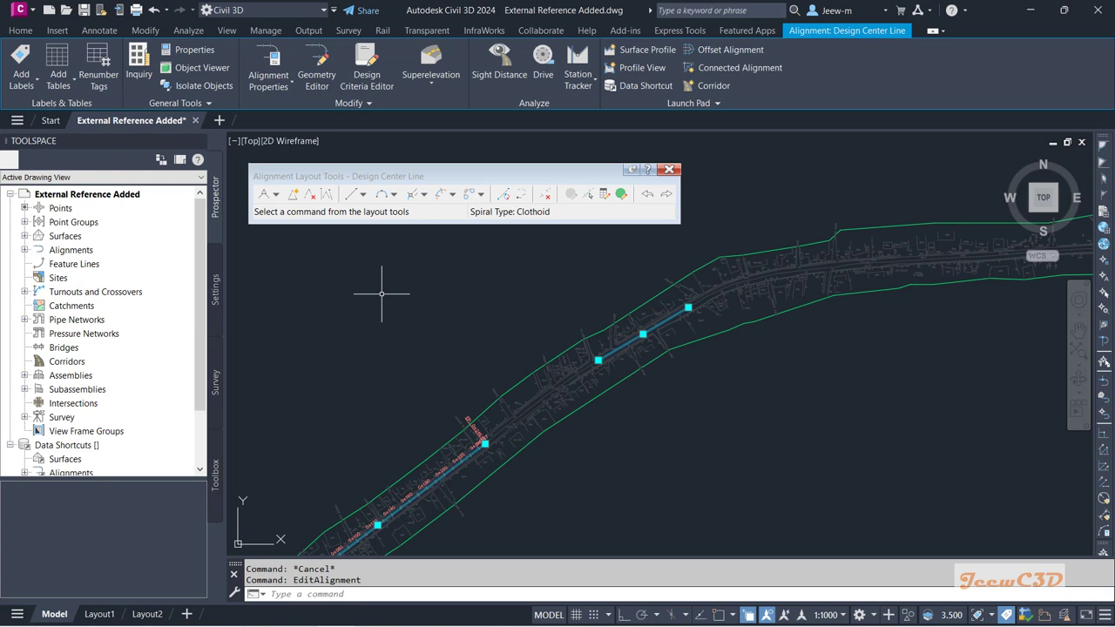
scroll(449, 383, down, 3)
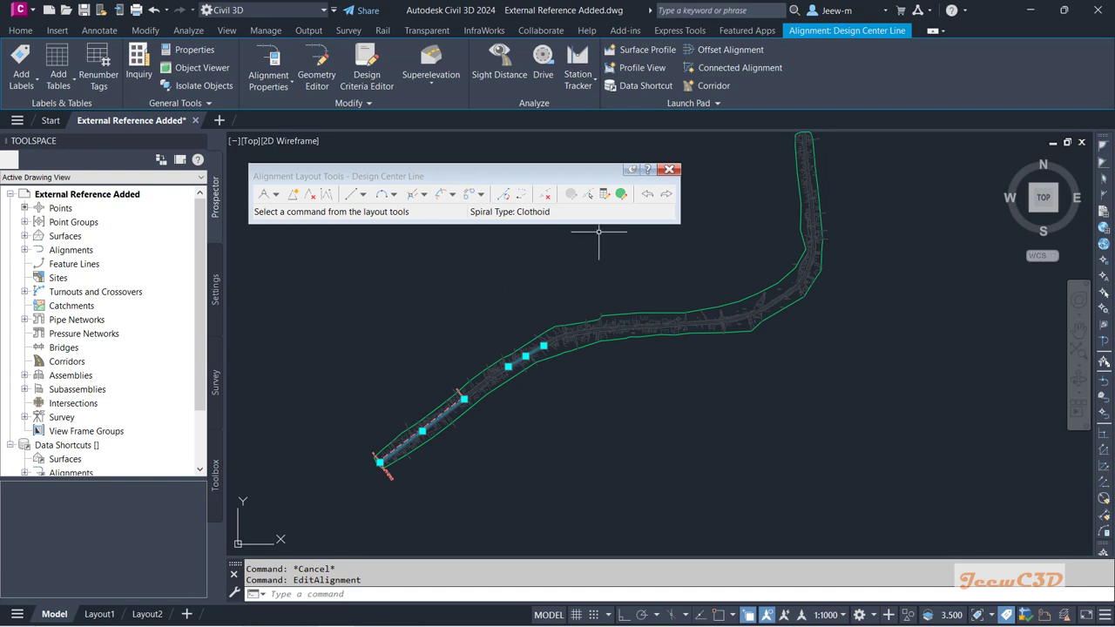
scroll(520, 372, up, 3)
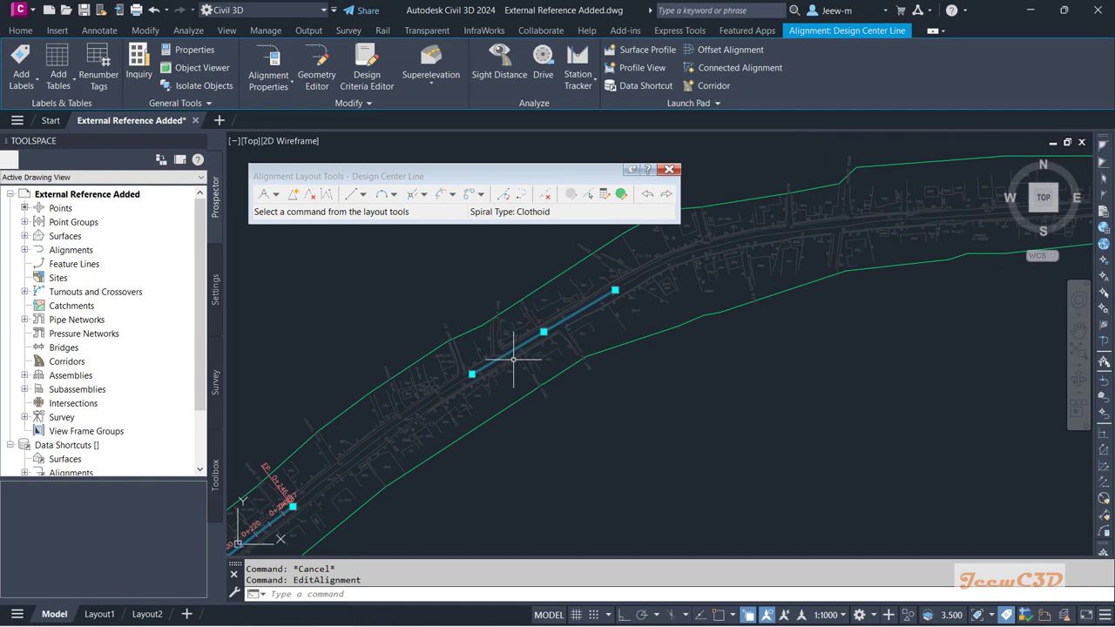
right_click(670, 419)
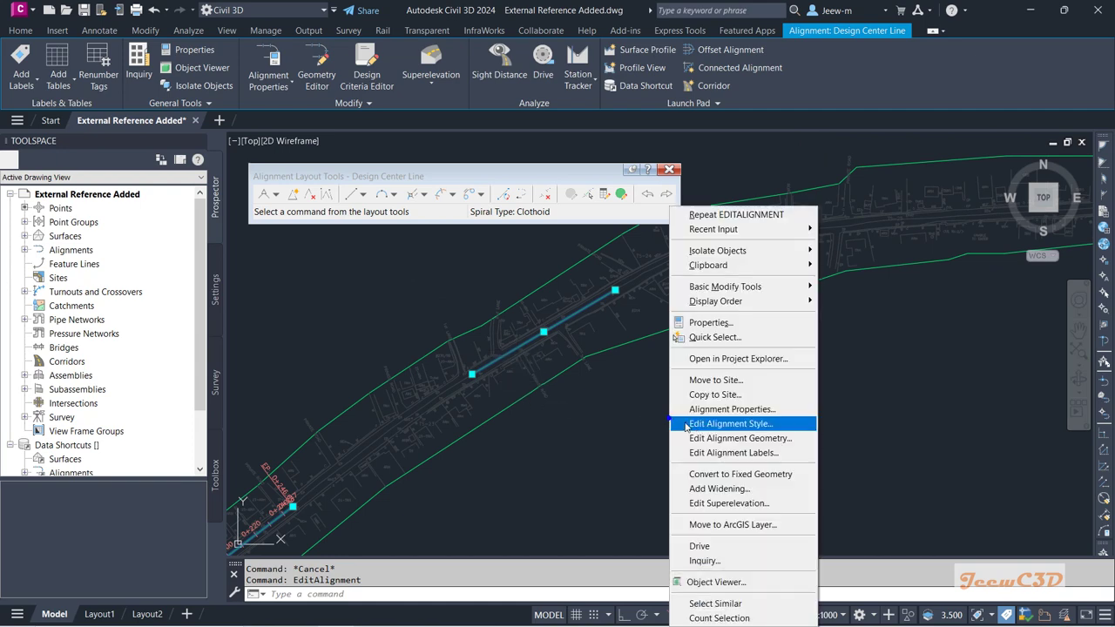
click(540, 176)
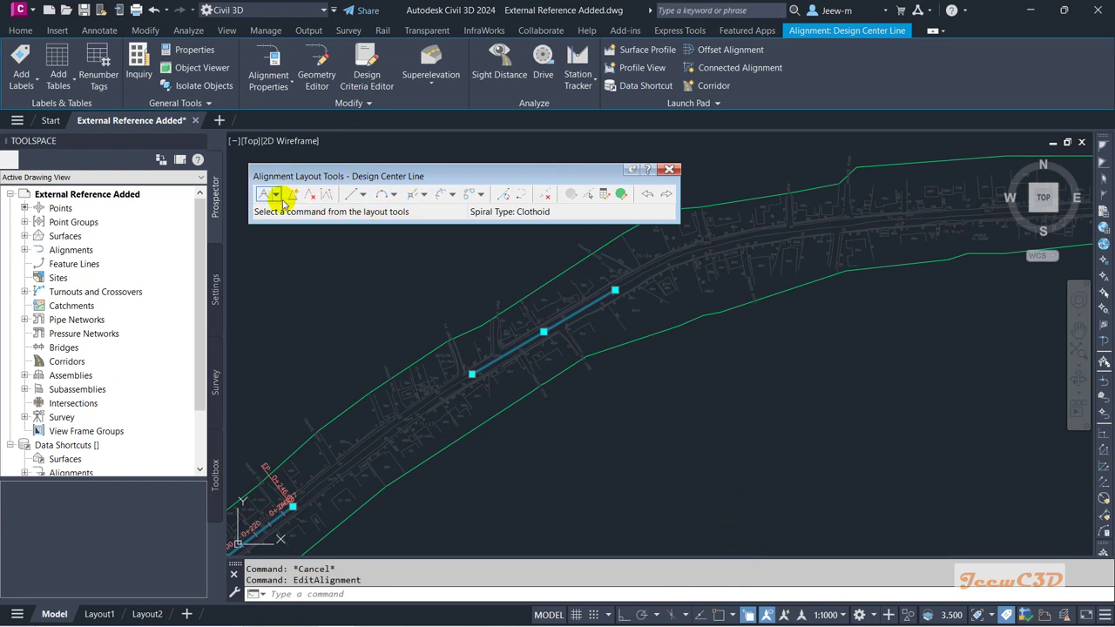
scroll(356, 322, down, 2)
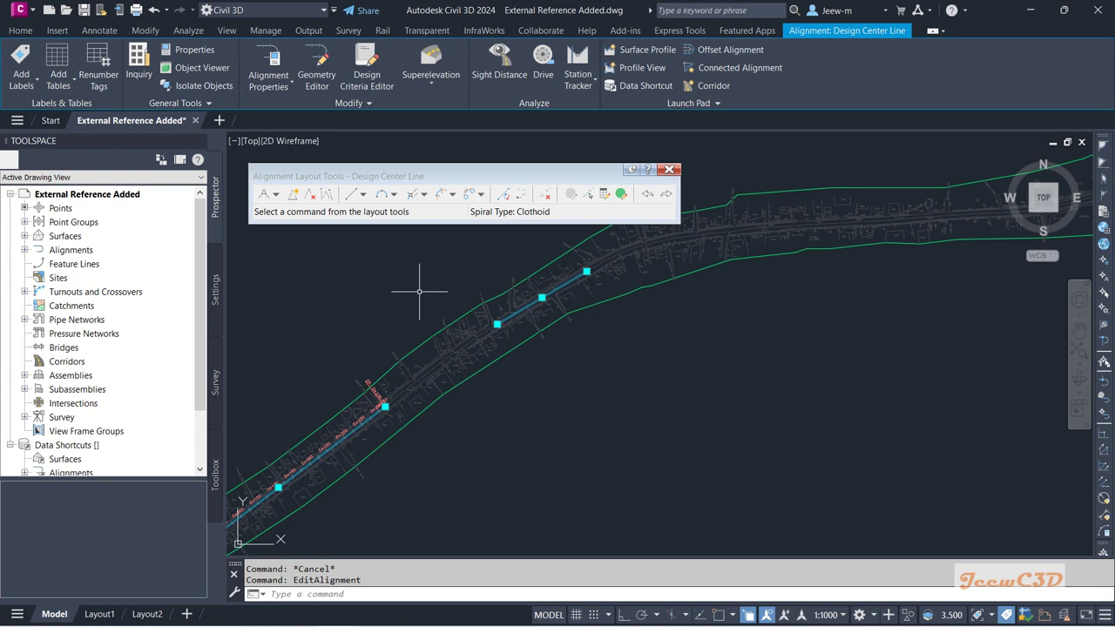
scroll(433, 378, up, 3)
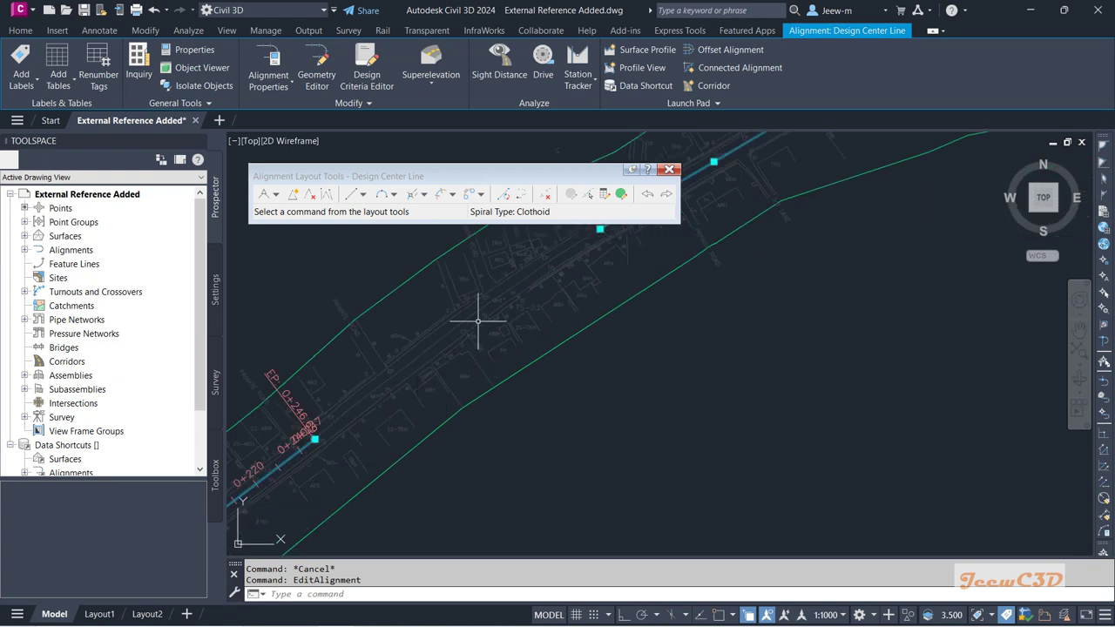
Start a Free Curve Fillet (Between two entities, through point) from the first tangent near its northeast end to the second tangent's near end
click(395, 195)
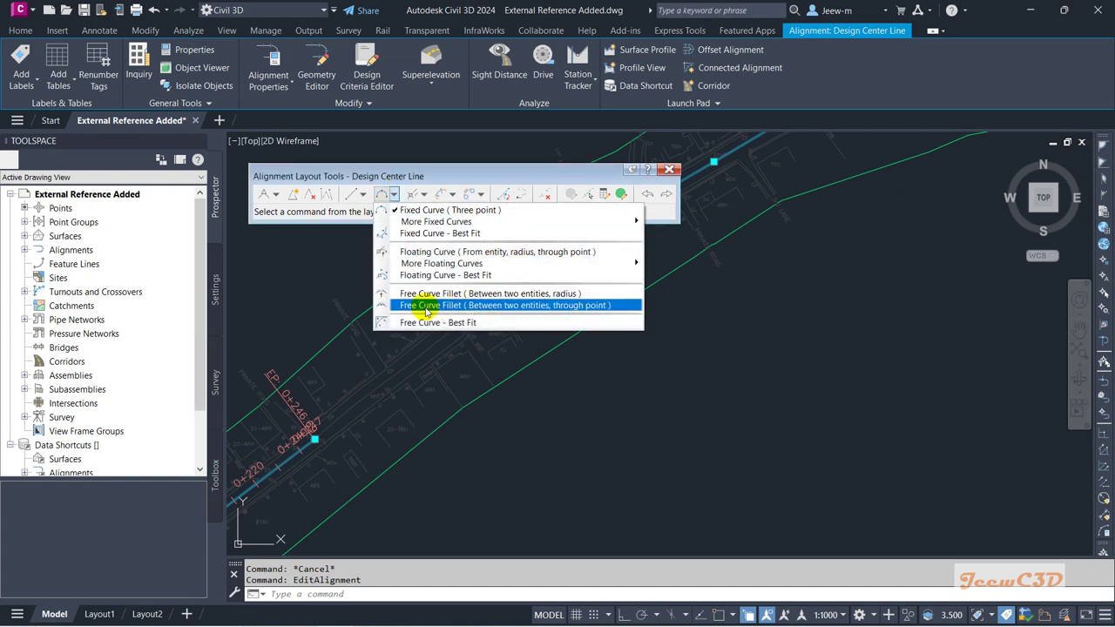
click(585, 309)
scroll(717, 225, down, 2)
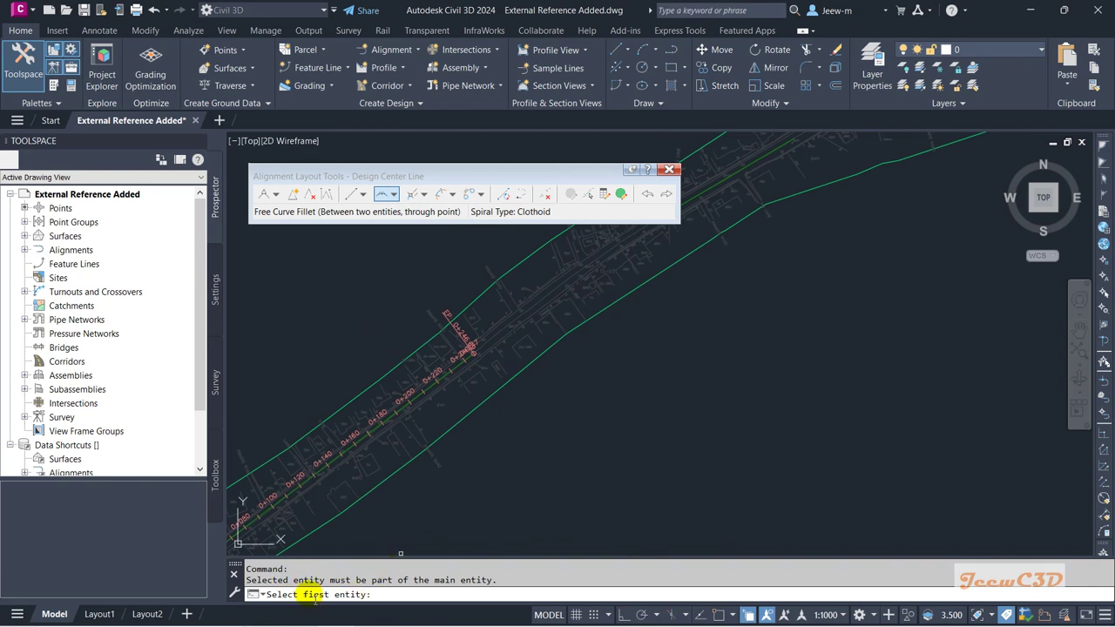
scroll(459, 415, down, 5)
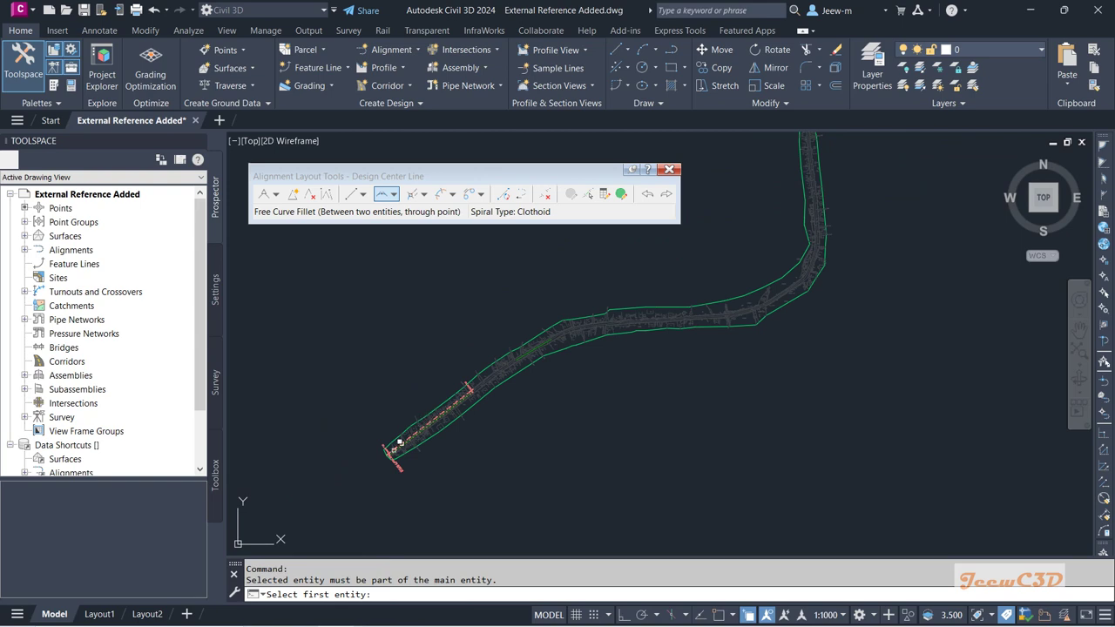
scroll(529, 369, up, 6)
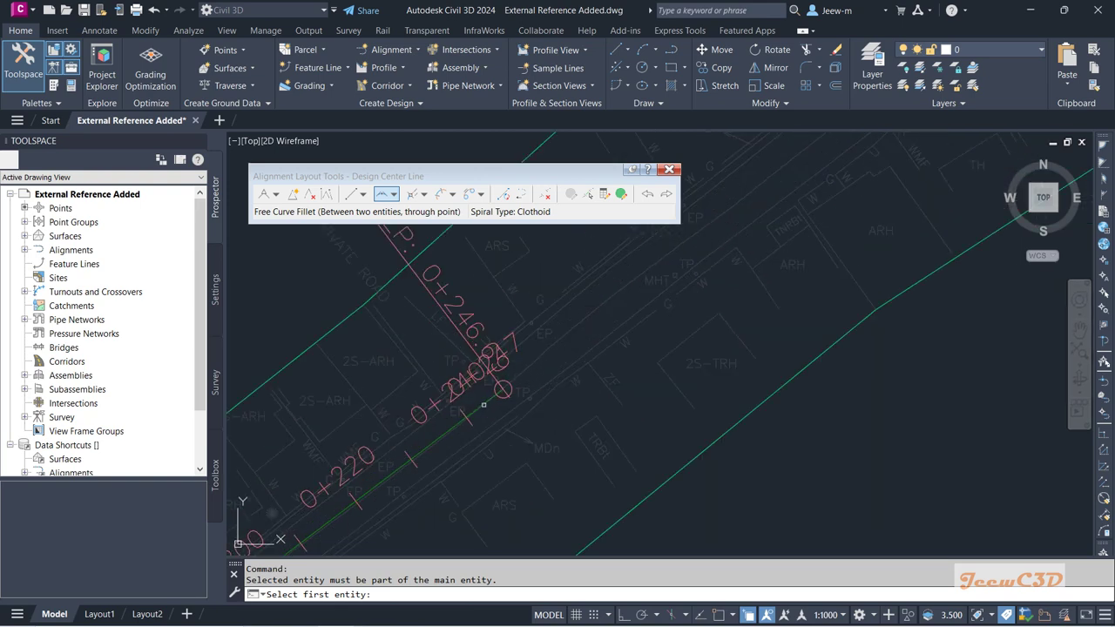
scroll(481, 407, up, 7)
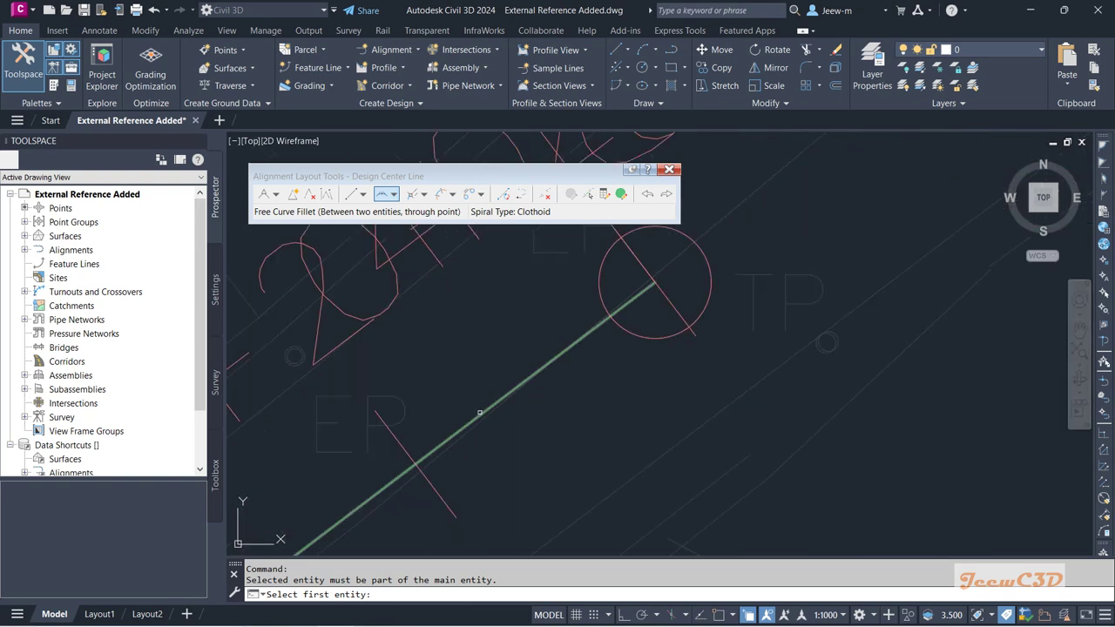
click(480, 412)
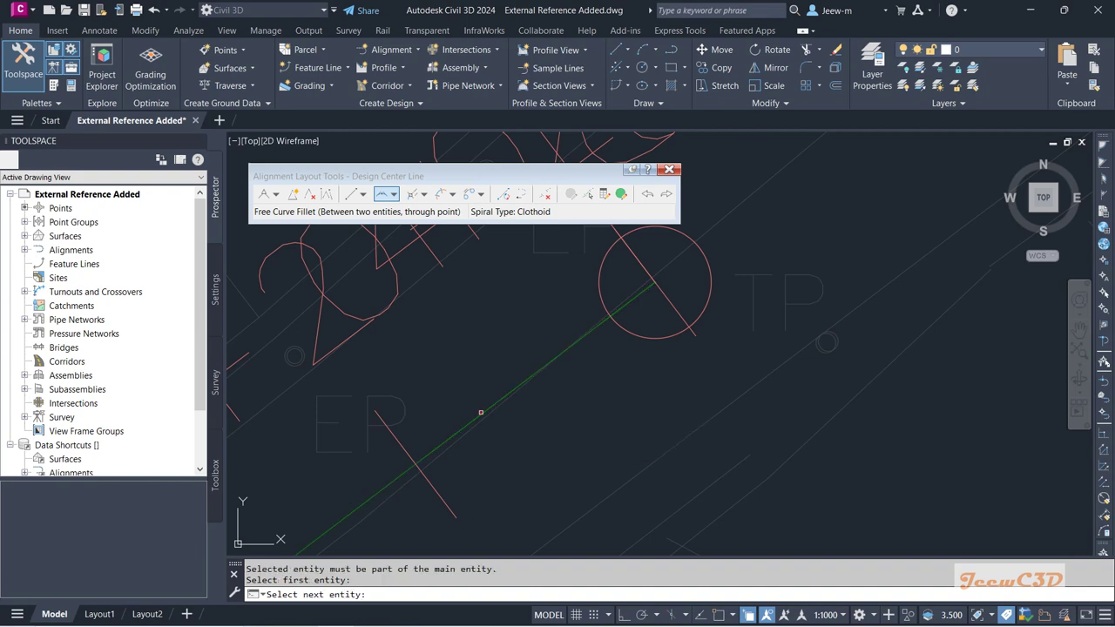
scroll(651, 280, down, 8)
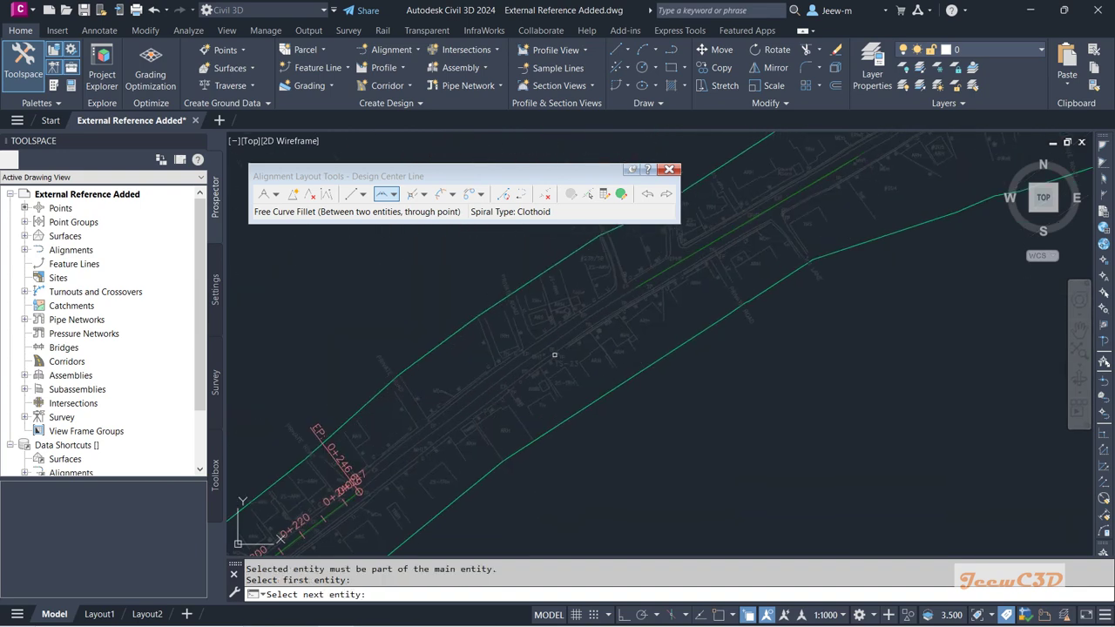
scroll(651, 280, up, 6)
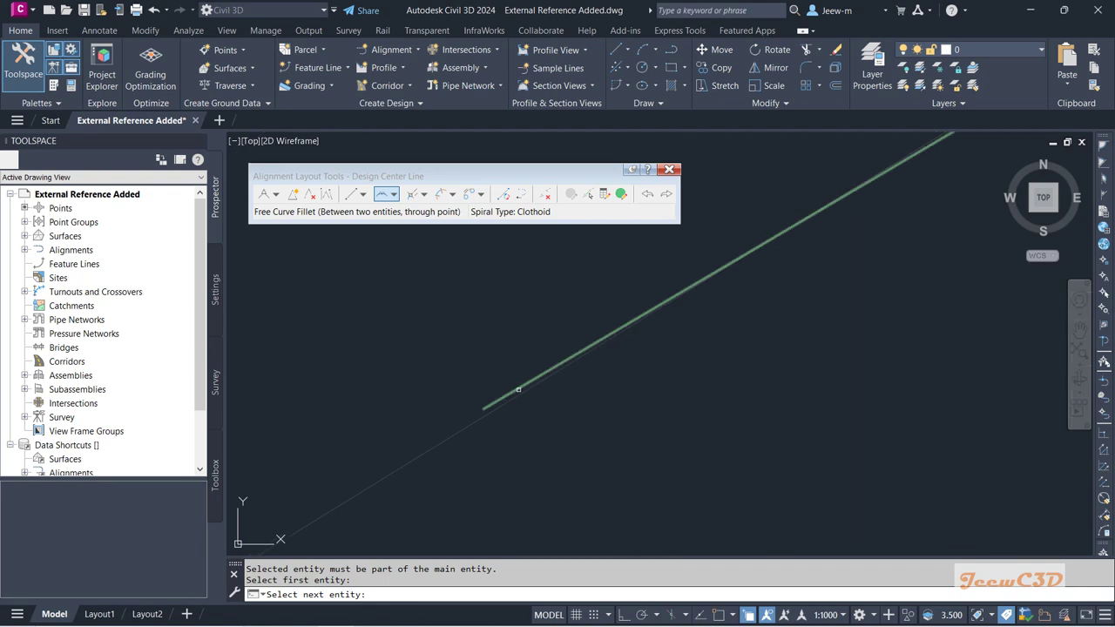
click(519, 388)
Place the curve's through point on the road's centre beside TS-23, between the two tangents, and finish the curve
scroll(502, 396, down, 5)
scroll(499, 403, up, 7)
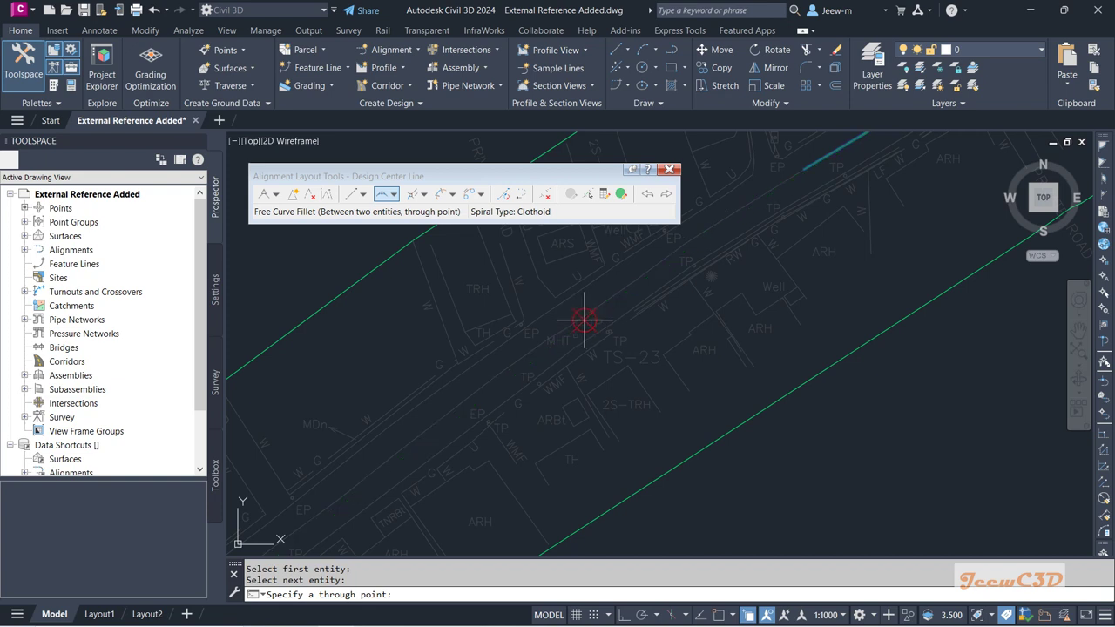
click(538, 356)
scroll(526, 379, down, 3)
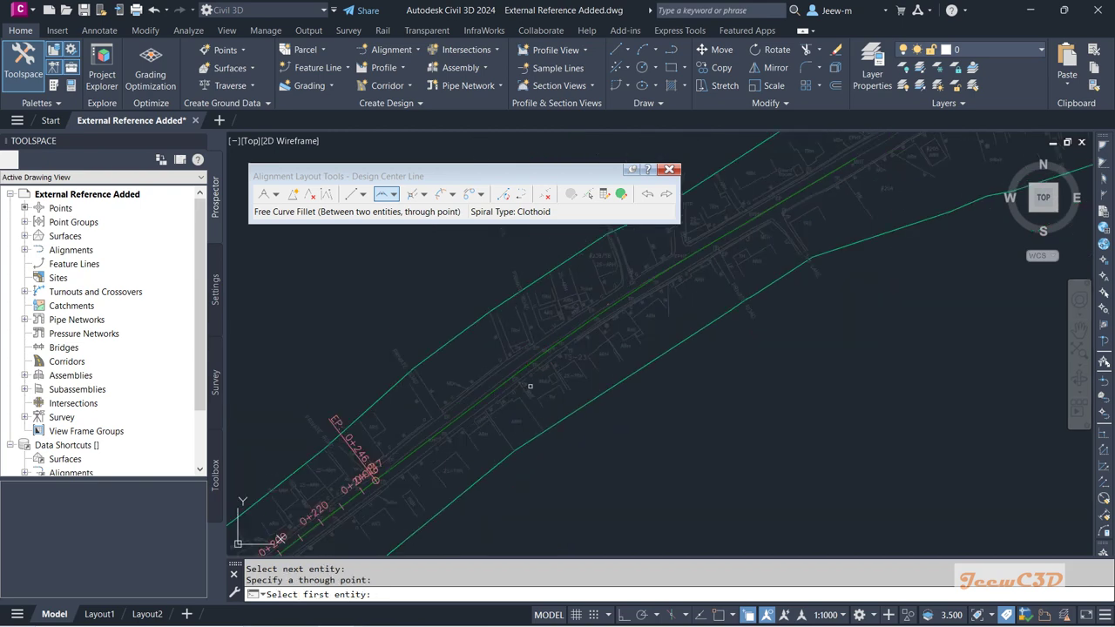
scroll(529, 386, up, 1)
key(Escape)
scroll(484, 442, down, 3)
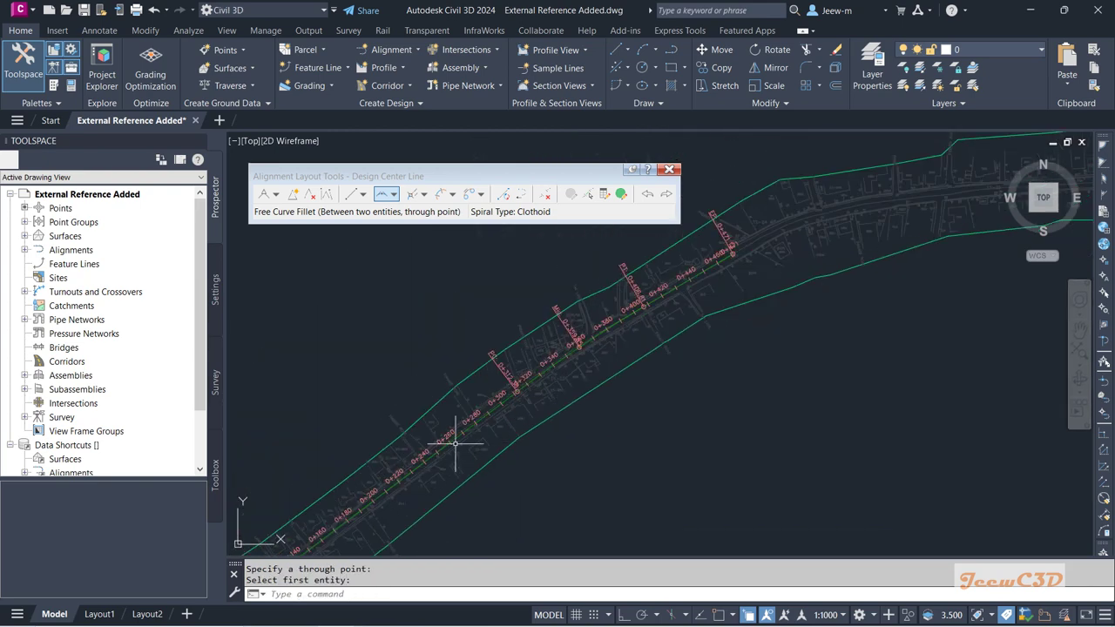
Draw a separate Tangent-Tangent (No curves) segment along the centre of the straight road stretch east of the alignment's end at 0+471
middle_drag(787, 311, 497, 413)
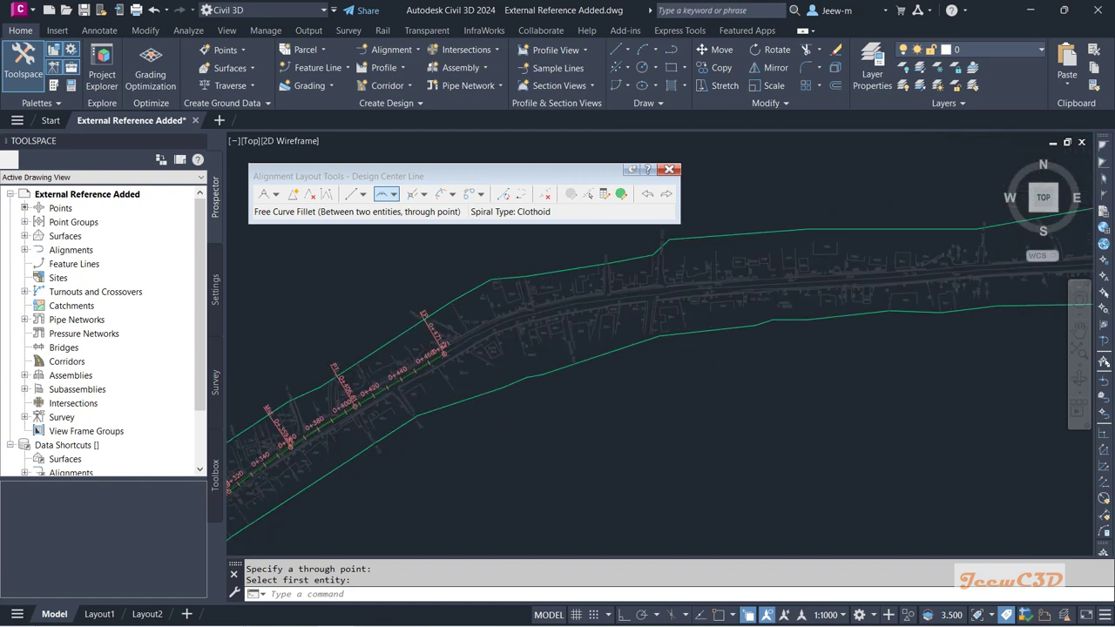
scroll(636, 402, up, 1)
scroll(618, 378, up, 1)
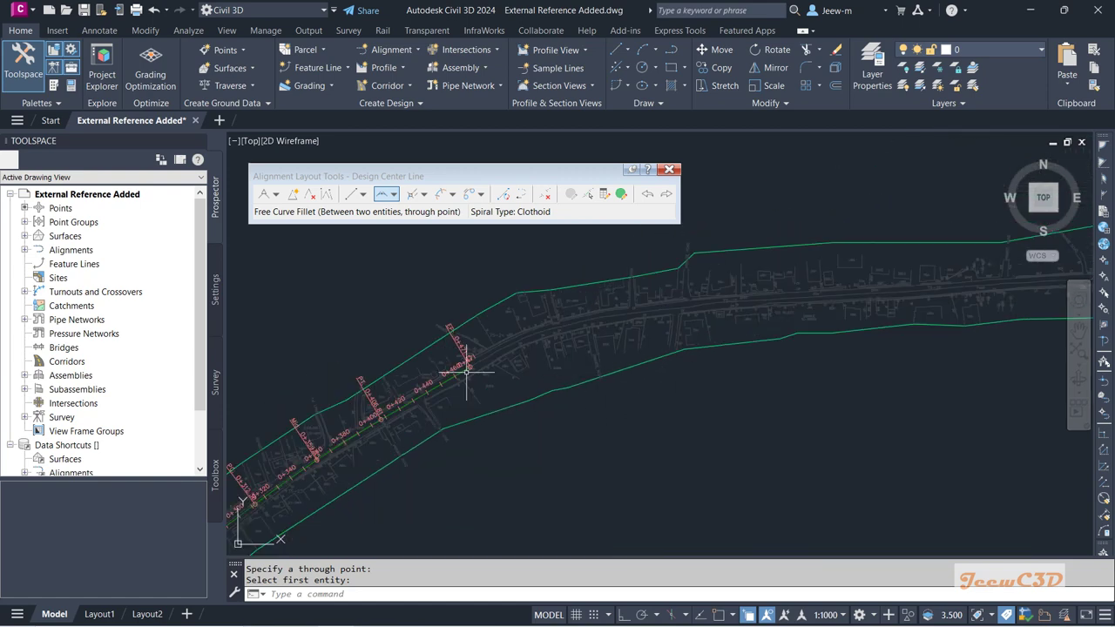
middle_drag(528, 323, 571, 337)
scroll(424, 386, down, 1)
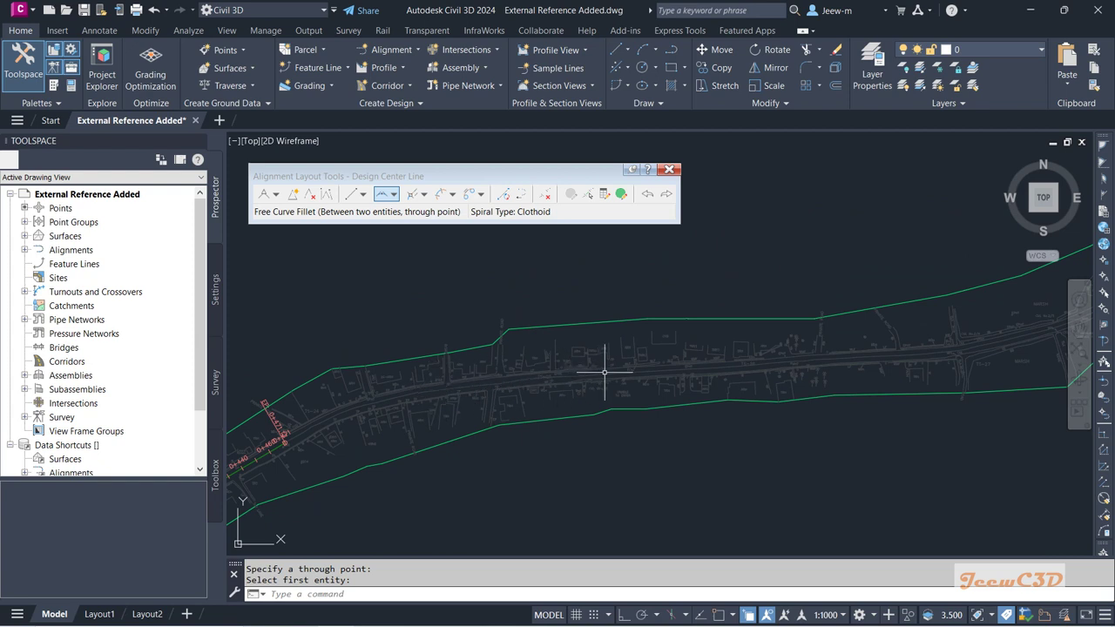
middle_drag(510, 393, 567, 369)
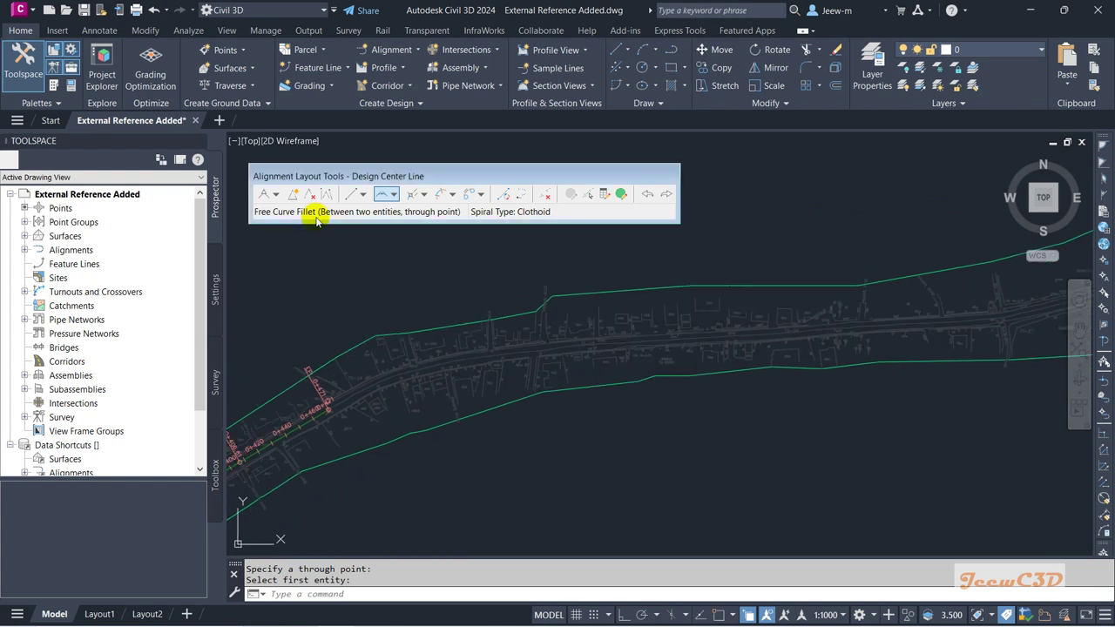
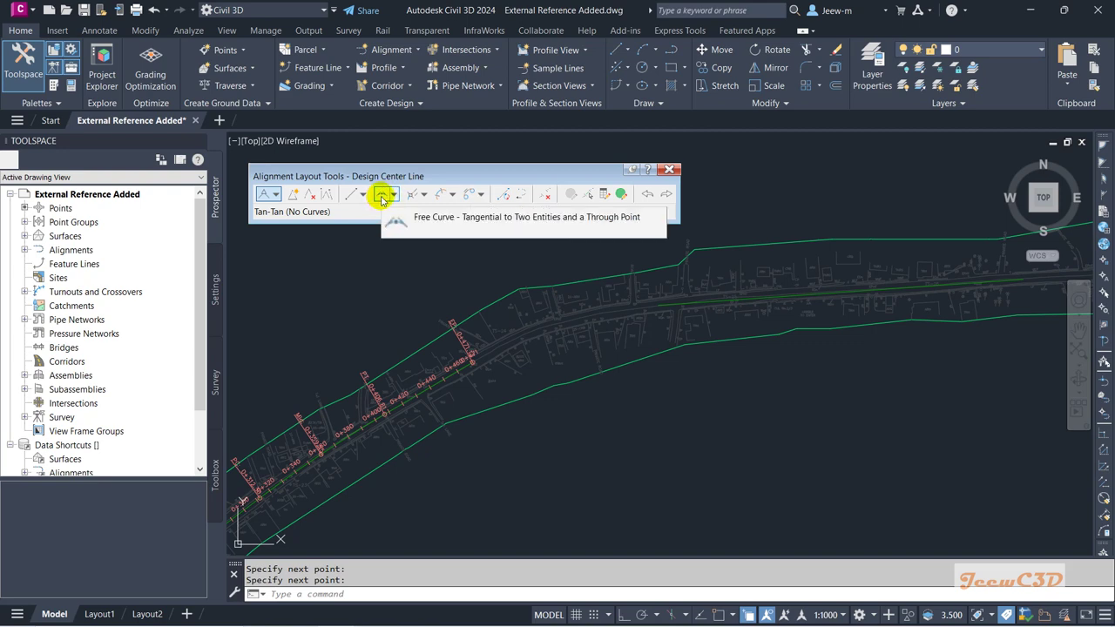
Start a Free Curve Fillet (Between two entities, through point) from the tangent ending at 0+471 to the new eastern tangent's near end
click(393, 195)
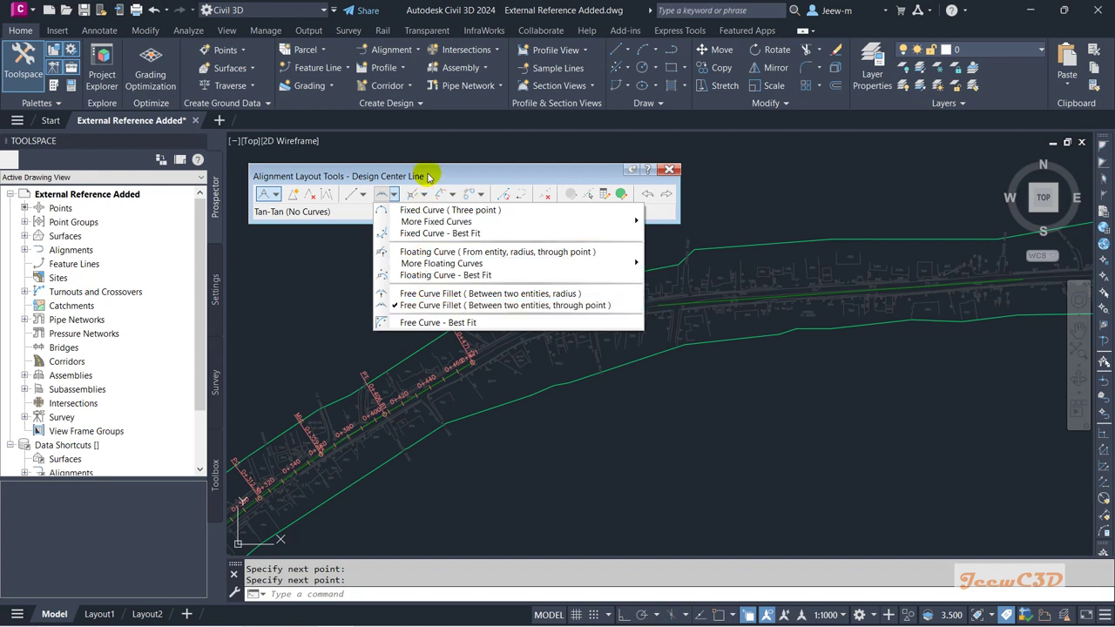
click(428, 177)
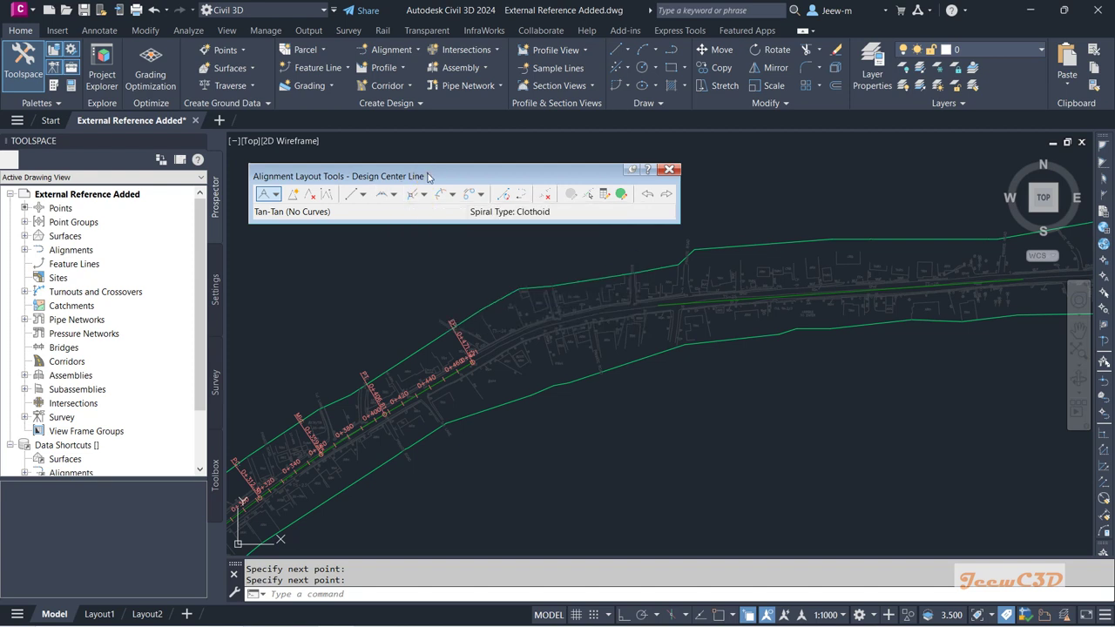
click(381, 195)
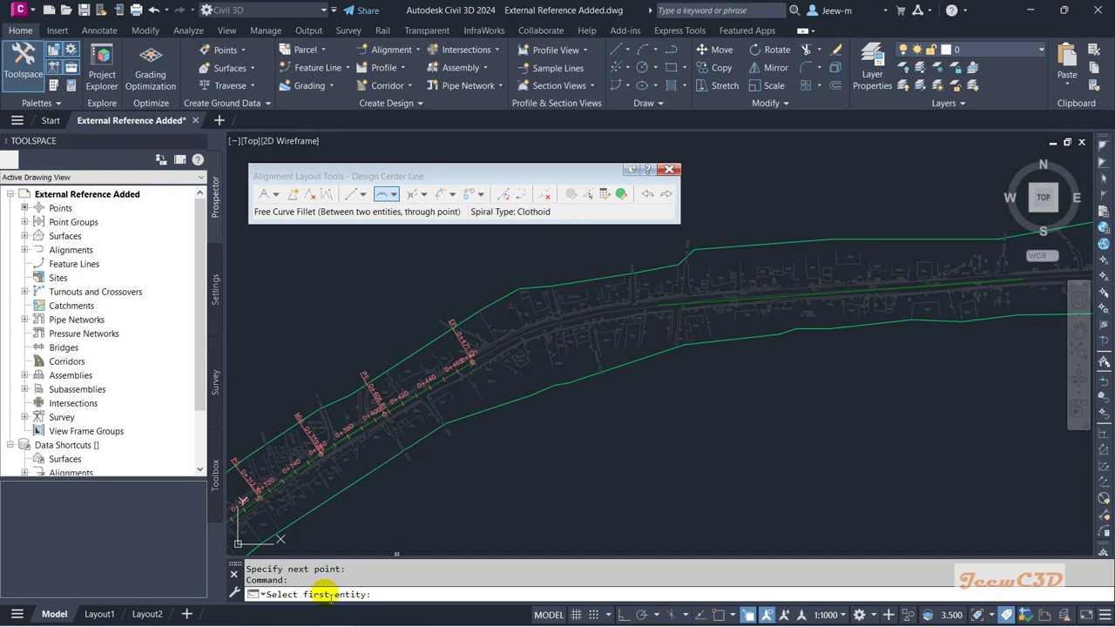
scroll(469, 384, up, 5)
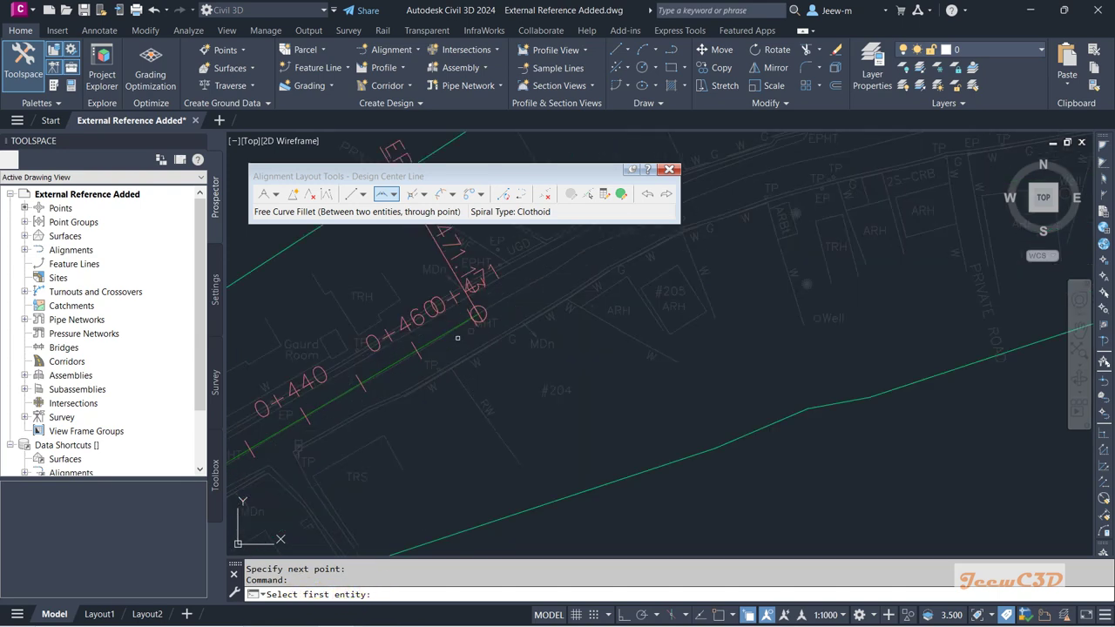
click(449, 329)
scroll(444, 418, down, 4)
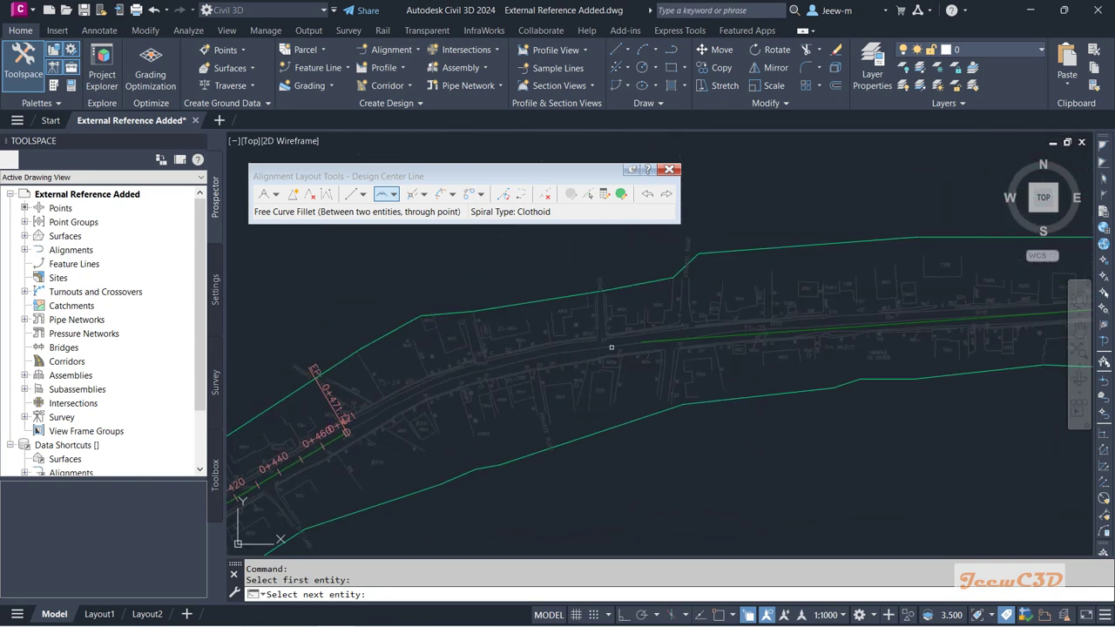
click(650, 341)
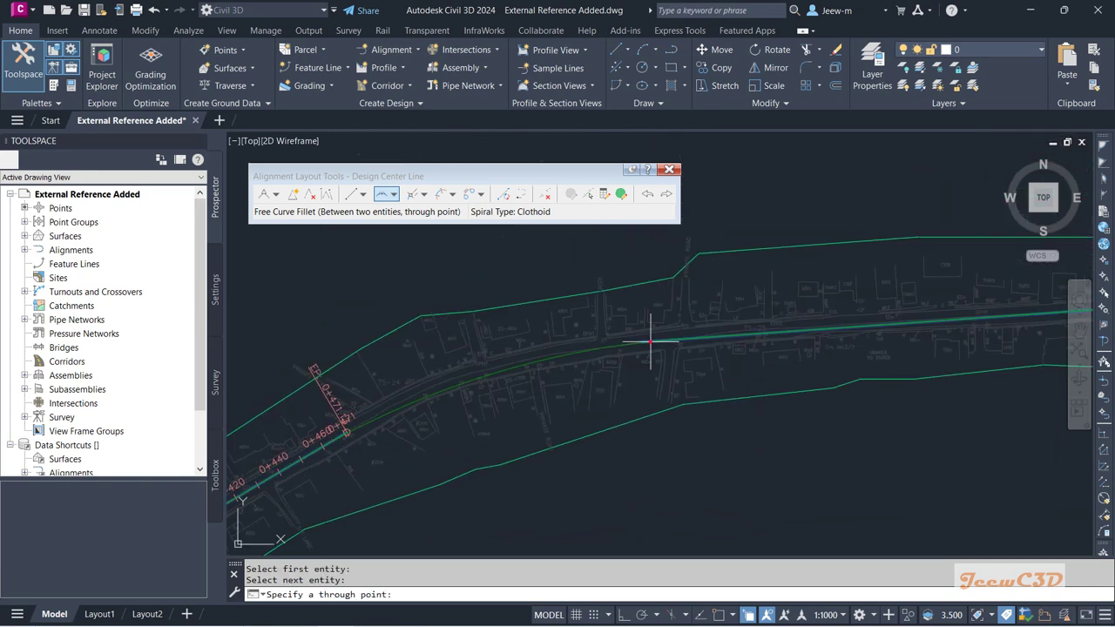
Place the curve's through point on the road's centre east of TS-24, between the two tangents, and finish the curve
scroll(462, 374, up, 3)
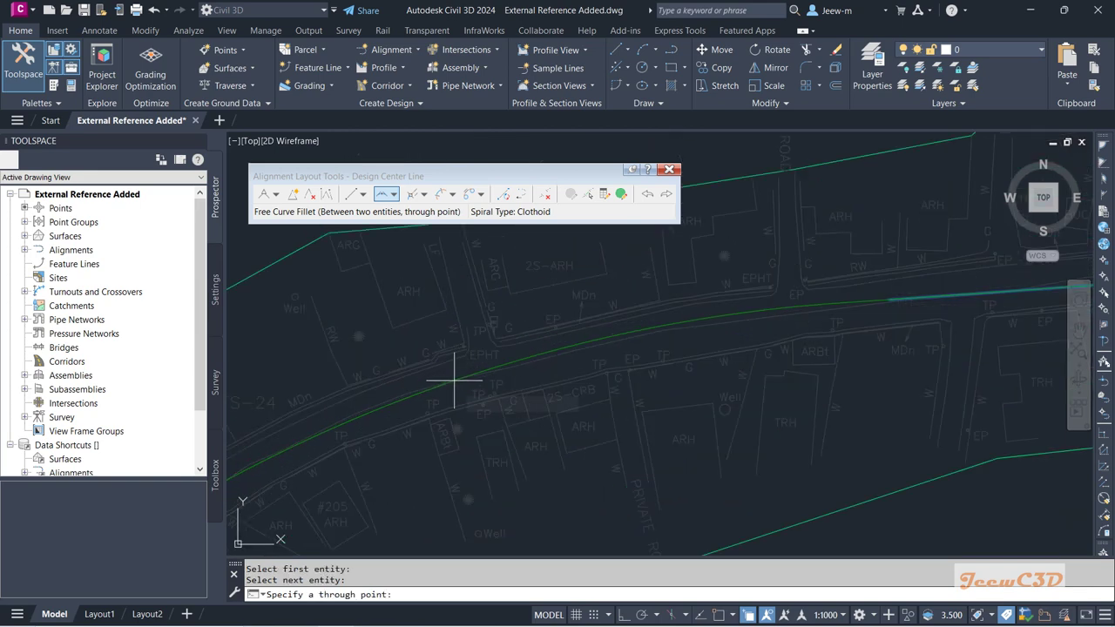
click(452, 380)
key(Return)
scroll(523, 375, down, 5)
middle_drag(340, 507, 323, 424)
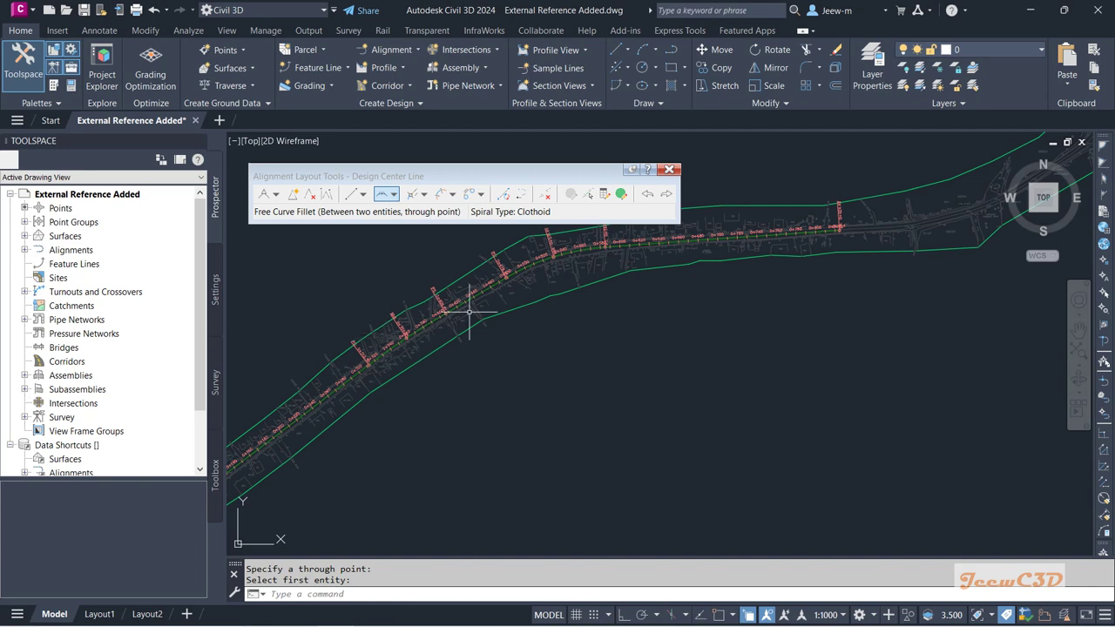
Draw a separate Tangent-Tangent (No curves) segment along the road's centre from CUL No.2/6 northeast past Bridge No.2/7 toward TS-28
scroll(540, 415, down, 4)
mouse_move(572, 424)
middle_down()
mouse_move(652, 391)
mouse_move(656, 401)
middle_up()
scroll(535, 436, up, 5)
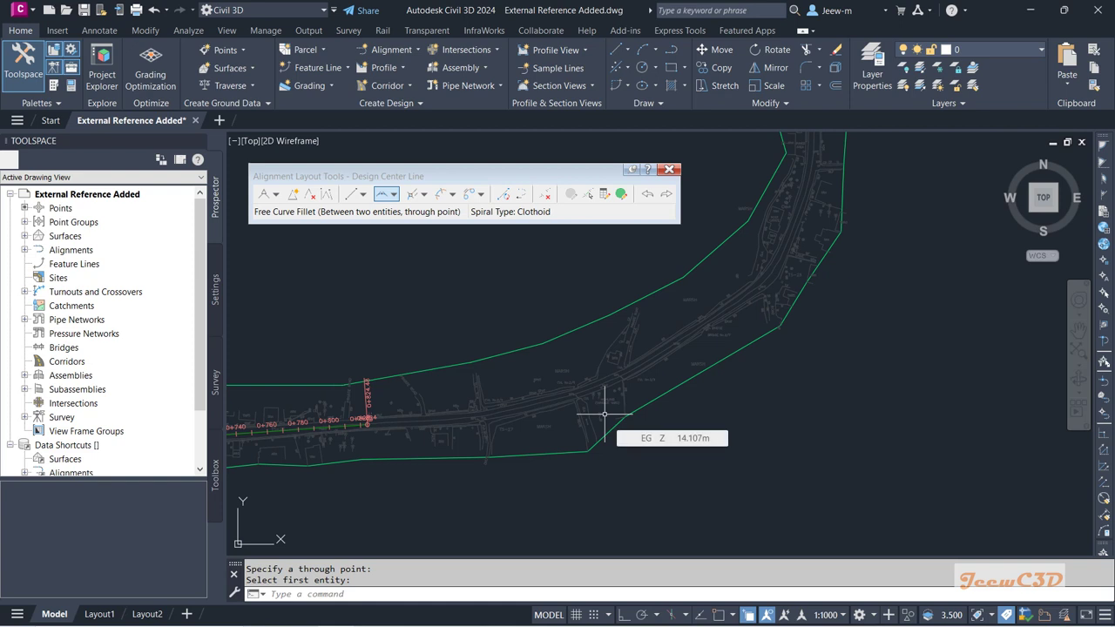
scroll(604, 415, down, 2)
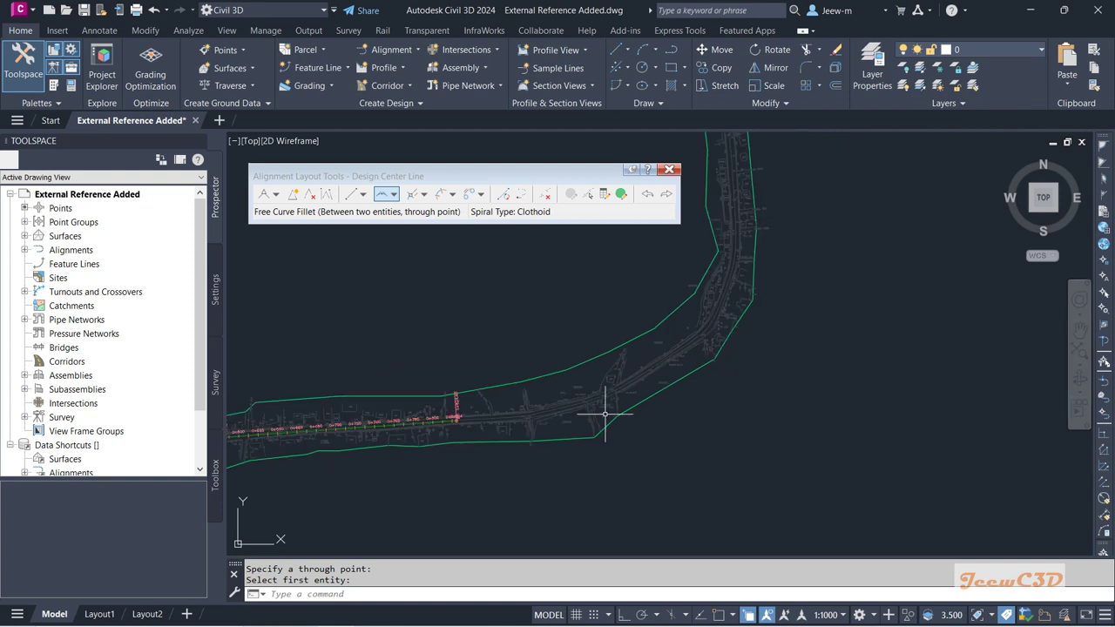
scroll(713, 449, down, 2)
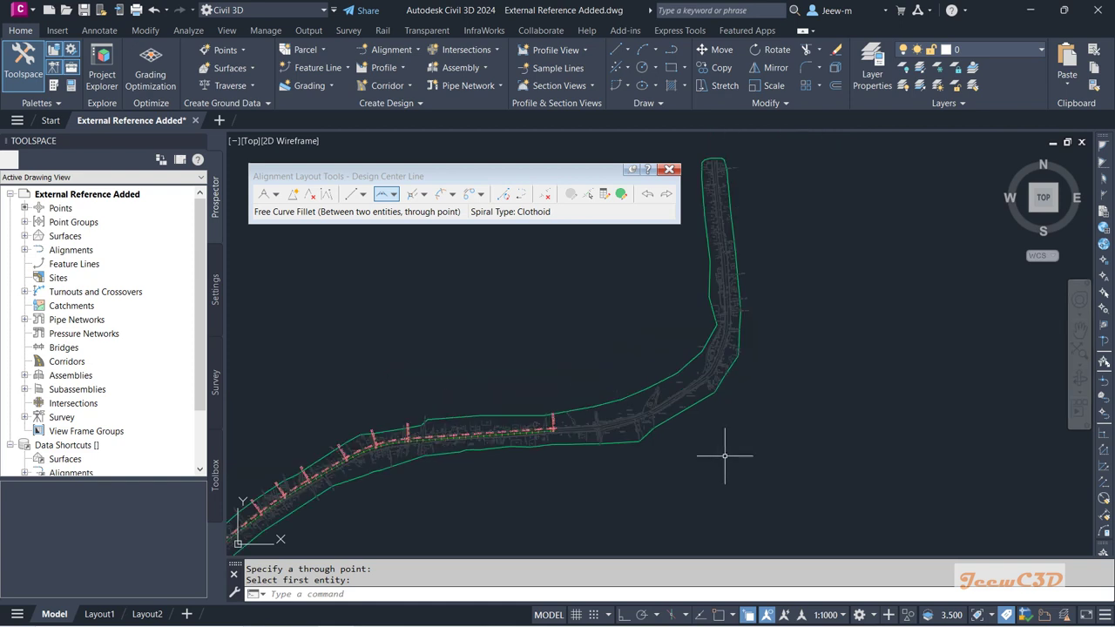
scroll(659, 407, up, 1)
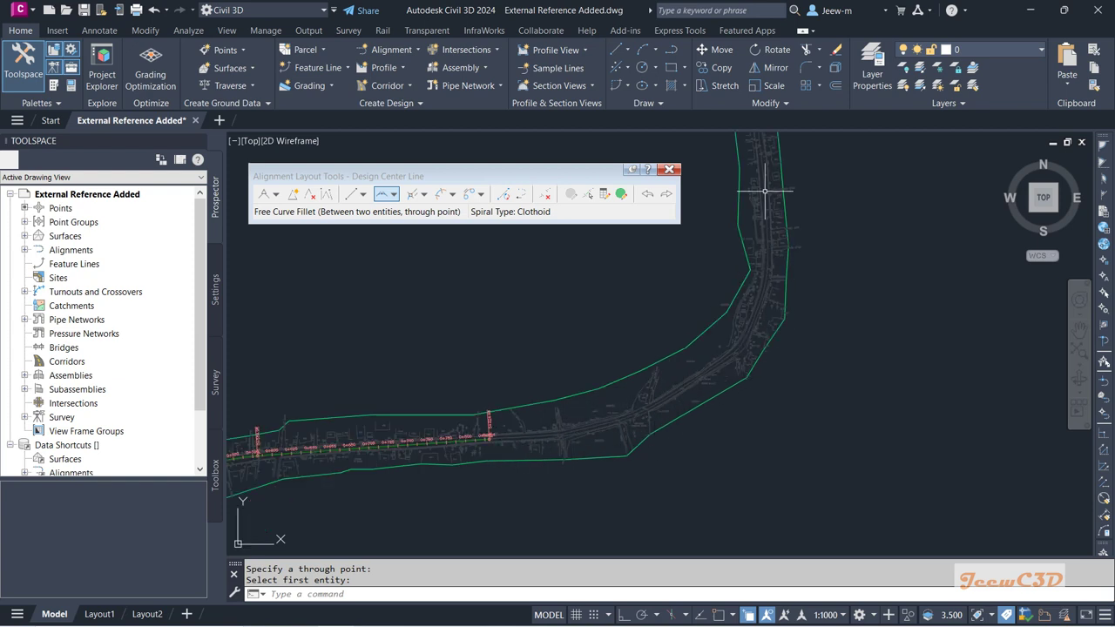
scroll(689, 406, up, 2)
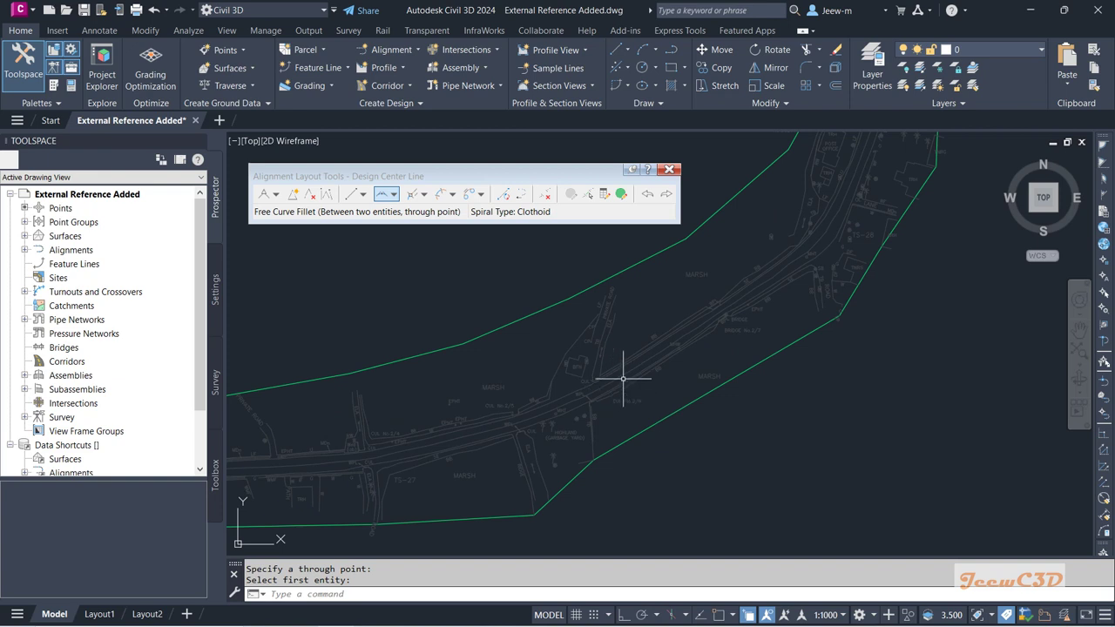
click(276, 194)
click(301, 210)
scroll(593, 386, up, 1)
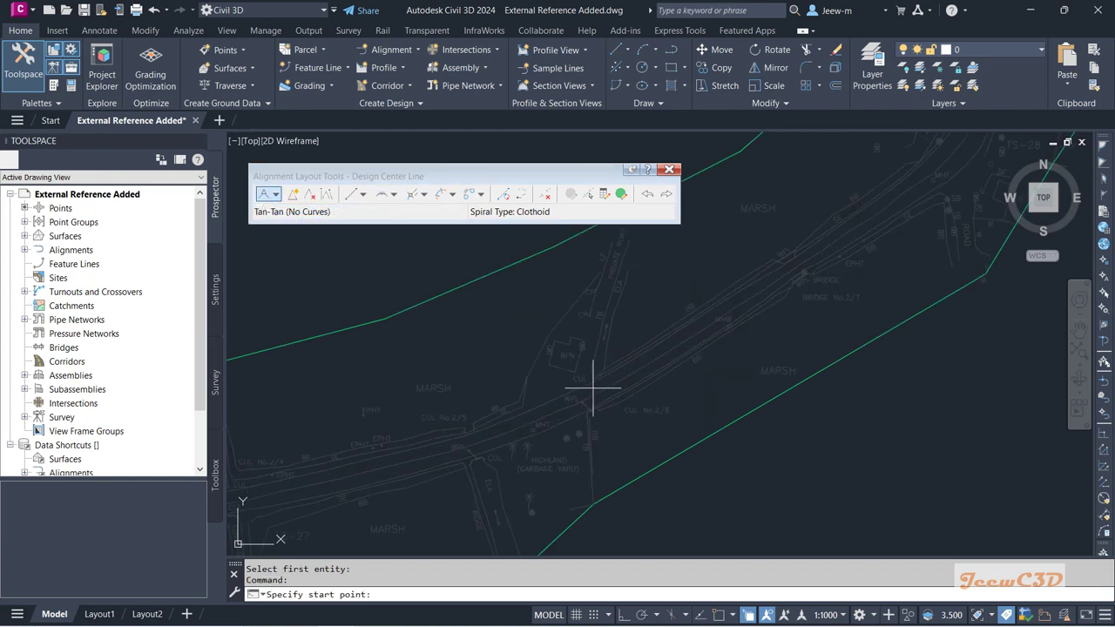
click(589, 398)
scroll(655, 331, down, 2)
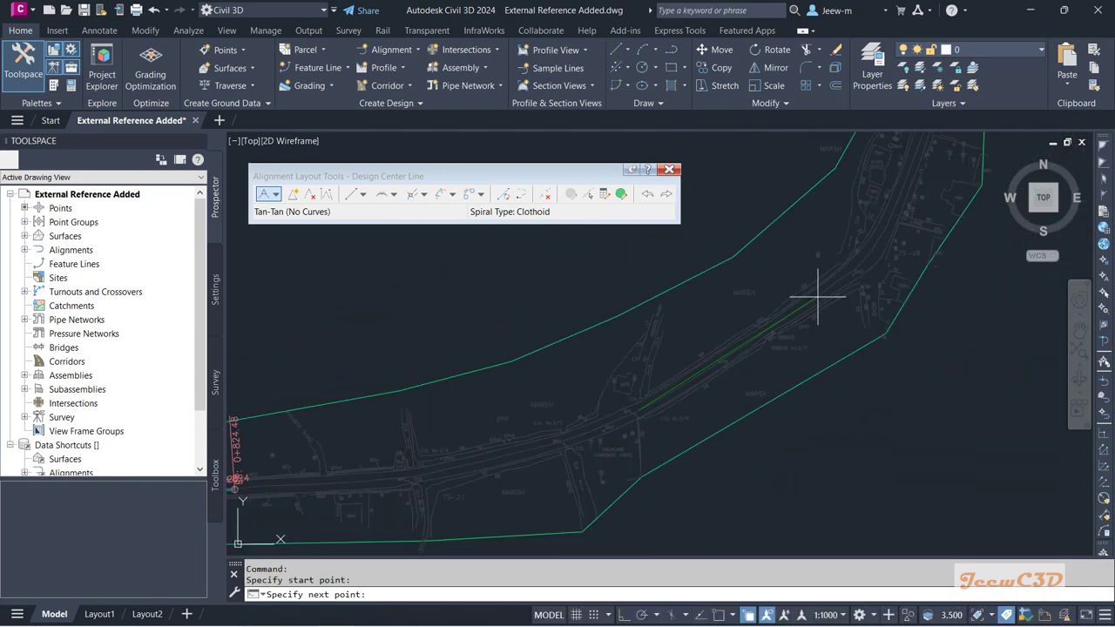
click(830, 287)
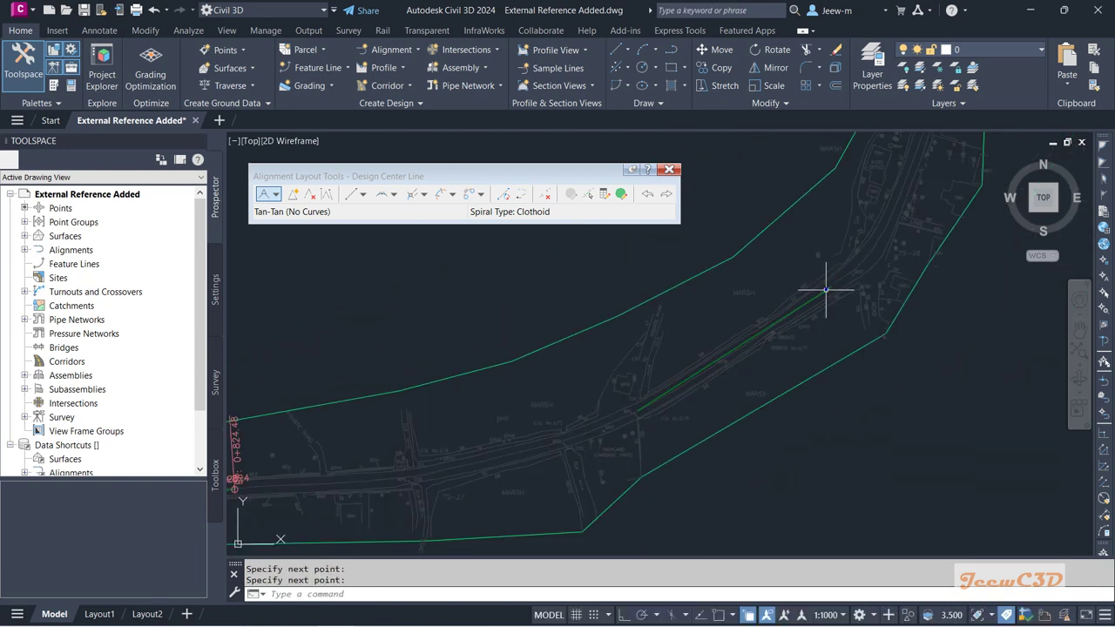
key(Return)
Start a Free Curve Fillet through a point from the tangent ending at 0+824 to the southwest end of the tangent across the marsh
scroll(792, 346, down, 2)
mouse_move(792, 346)
middle_down()
mouse_move(847, 388)
mouse_move(868, 386)
middle_up()
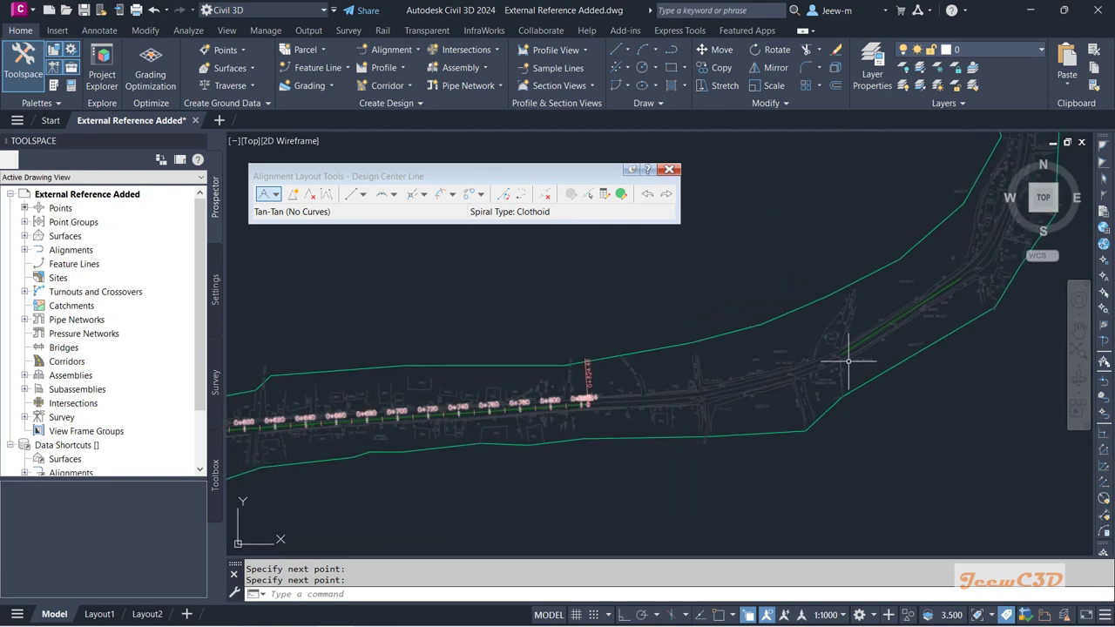
click(386, 195)
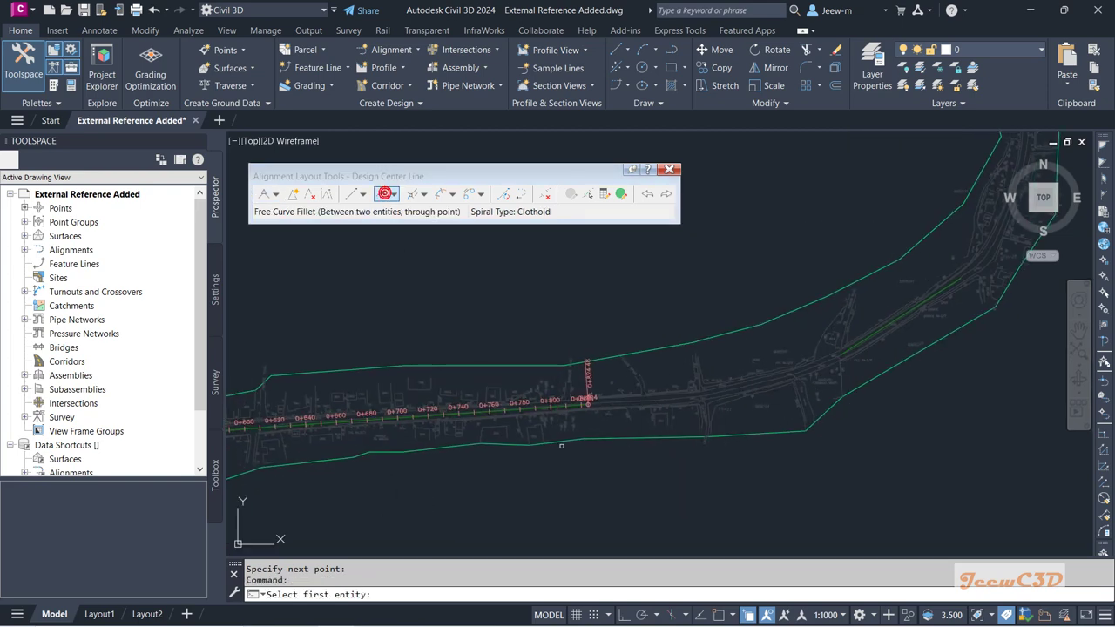
scroll(549, 366, up, 5)
click(544, 337)
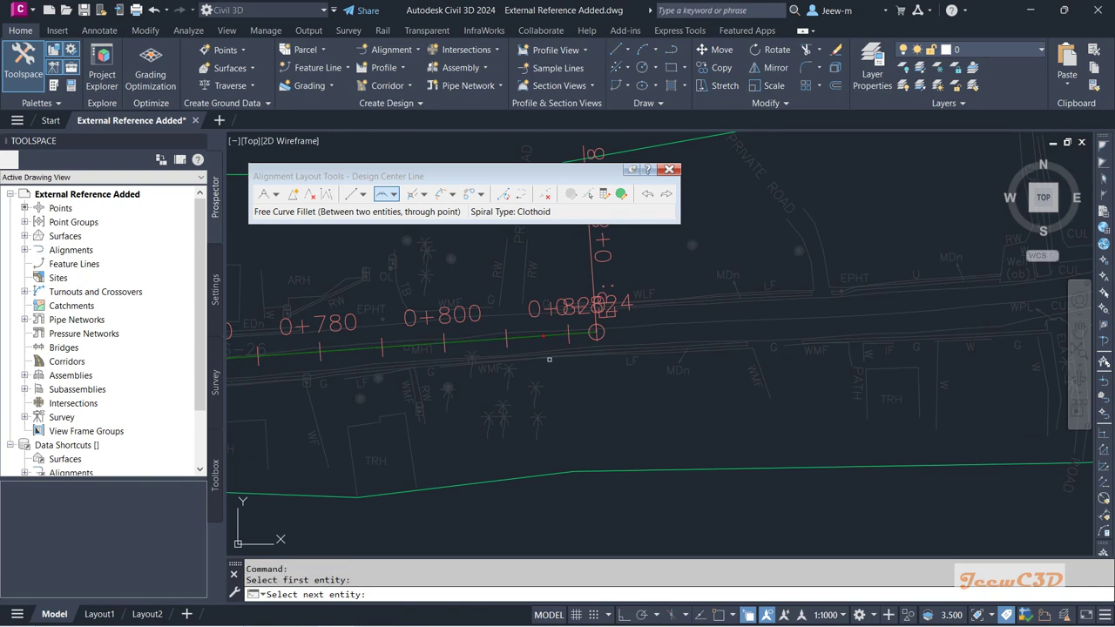
scroll(543, 336, down, 3)
middle_drag(544, 336, 851, 323)
scroll(850, 323, up, 3)
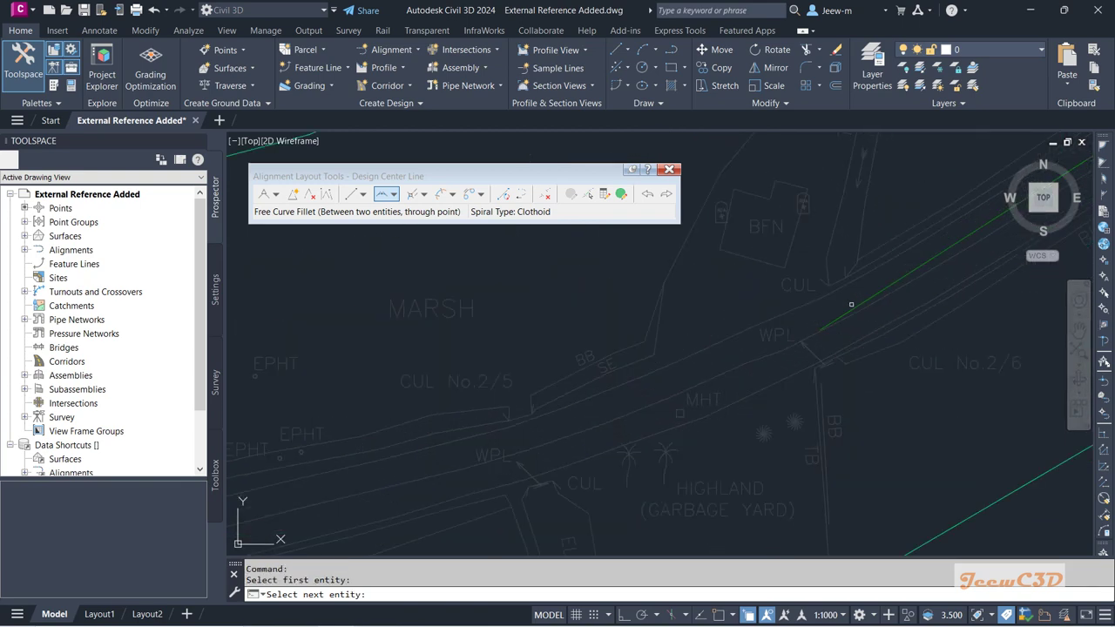
click(851, 324)
Place this curve's through point on the road's centre between the 0+824 tangent and the marsh tangent
scroll(805, 321, up, 2)
scroll(697, 366, down, 3)
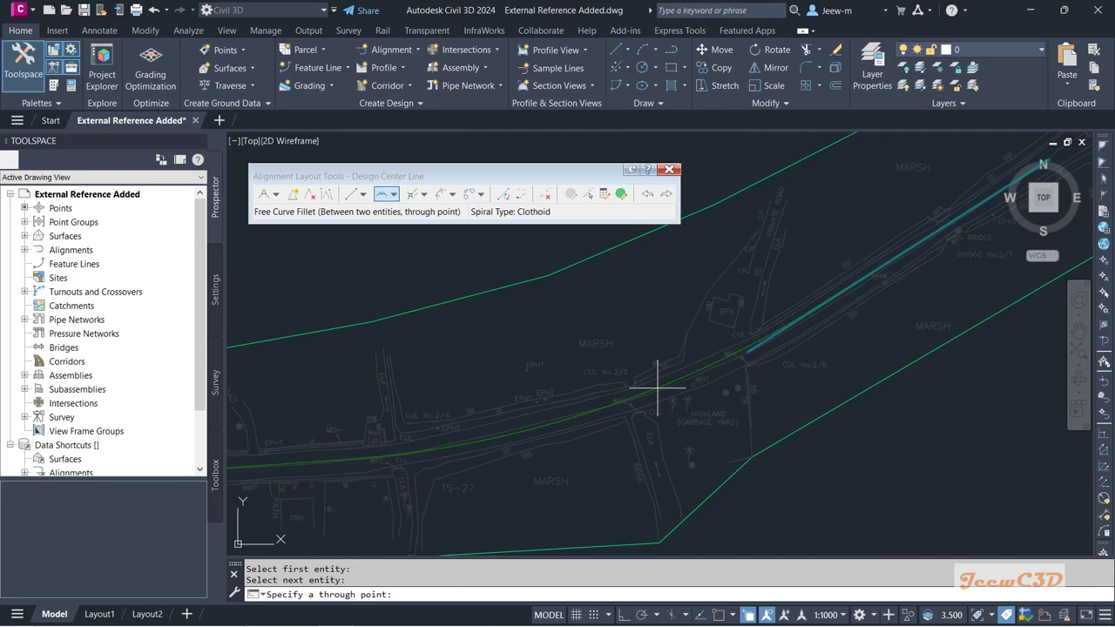
scroll(658, 390, down, 3)
click(643, 411)
Draw a separate Tangent-Tangent (No curves) segment up the centre of the northern road stretch, from beside the gravel lane to the road's north end
scroll(628, 418, down, 1)
mouse_move(758, 283)
middle_down()
mouse_move(679, 386)
mouse_move(642, 393)
mouse_move(614, 448)
middle_up()
click(275, 193)
click(336, 210)
scroll(601, 488, up, 3)
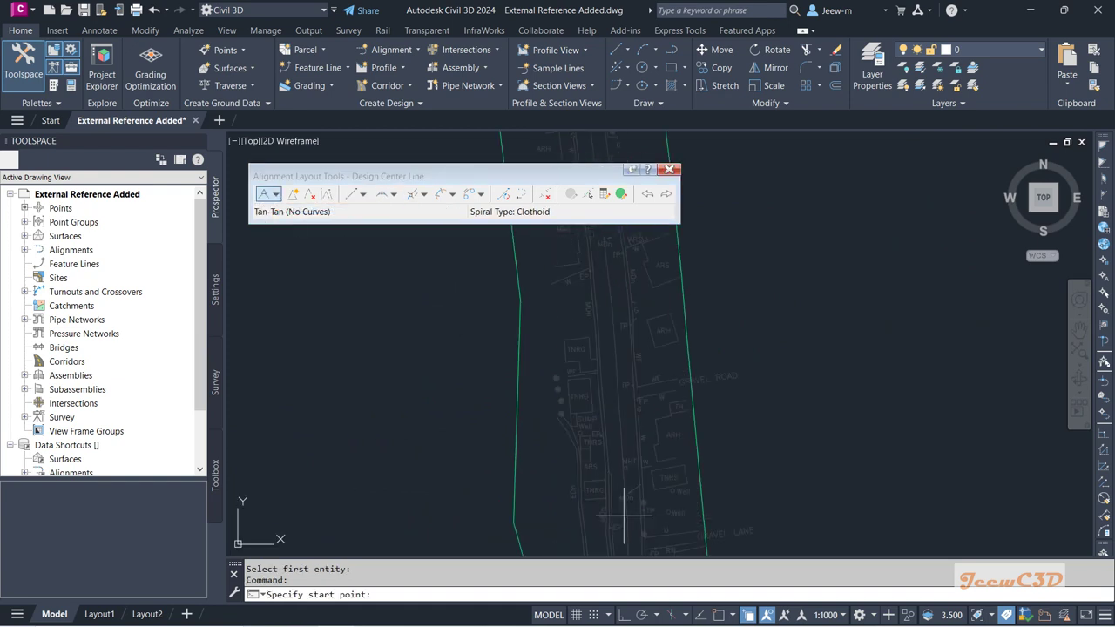
click(627, 514)
scroll(625, 438, down, 4)
middle_drag(640, 386, 610, 391)
scroll(620, 318, up, 4)
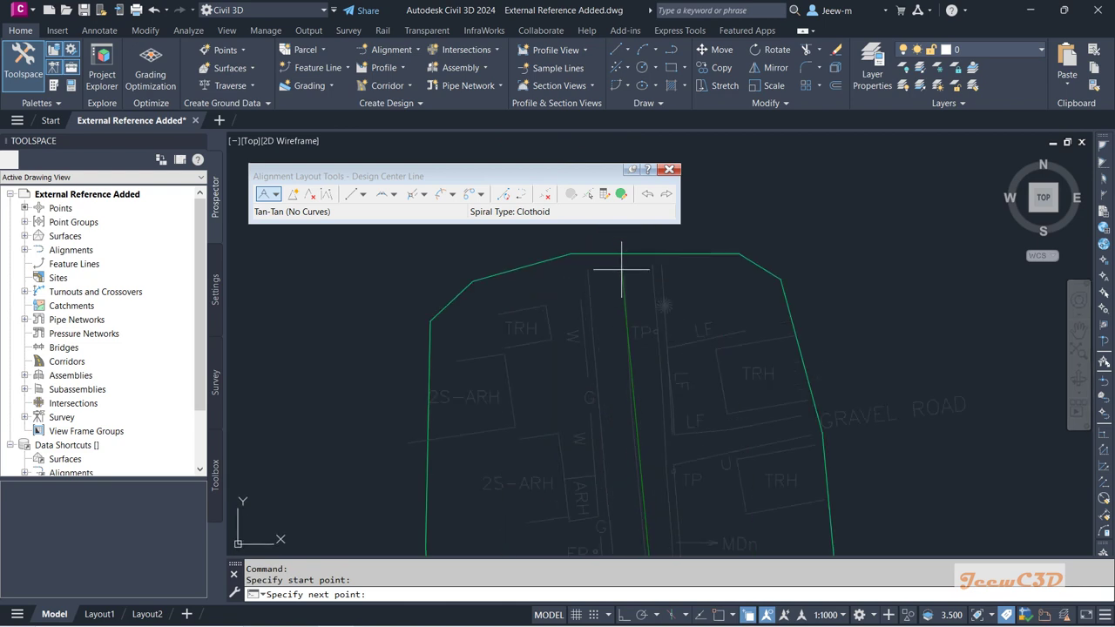
click(621, 267)
key(Return)
Start a Free Curve Fillet through a point from the tangent ending at 1+086 to the south end of the northern tangent
scroll(620, 297, down, 6)
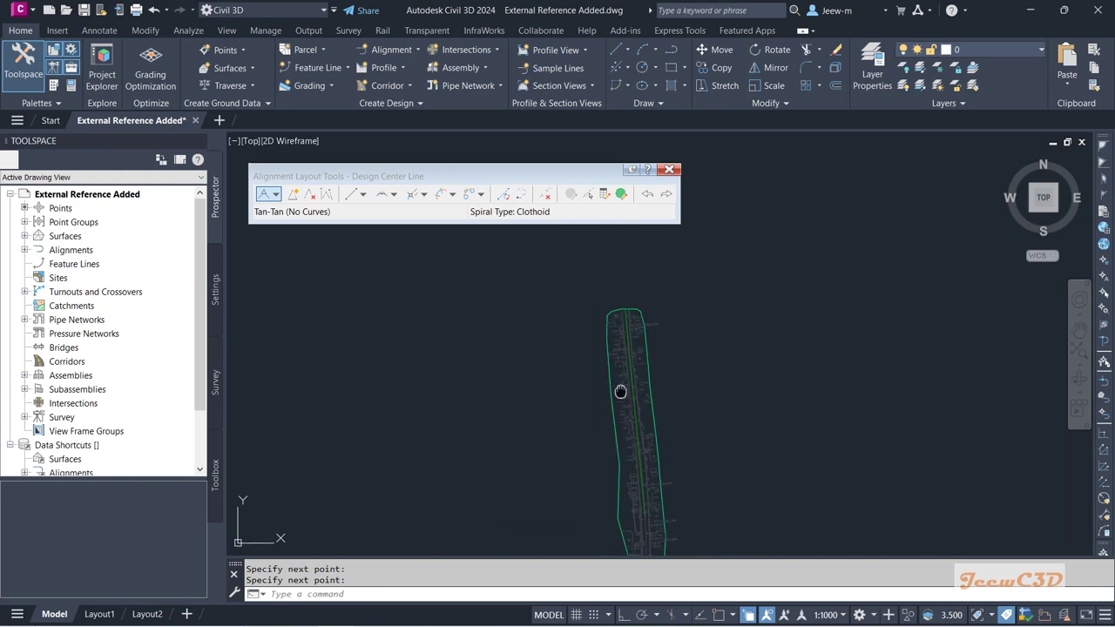
click(383, 193)
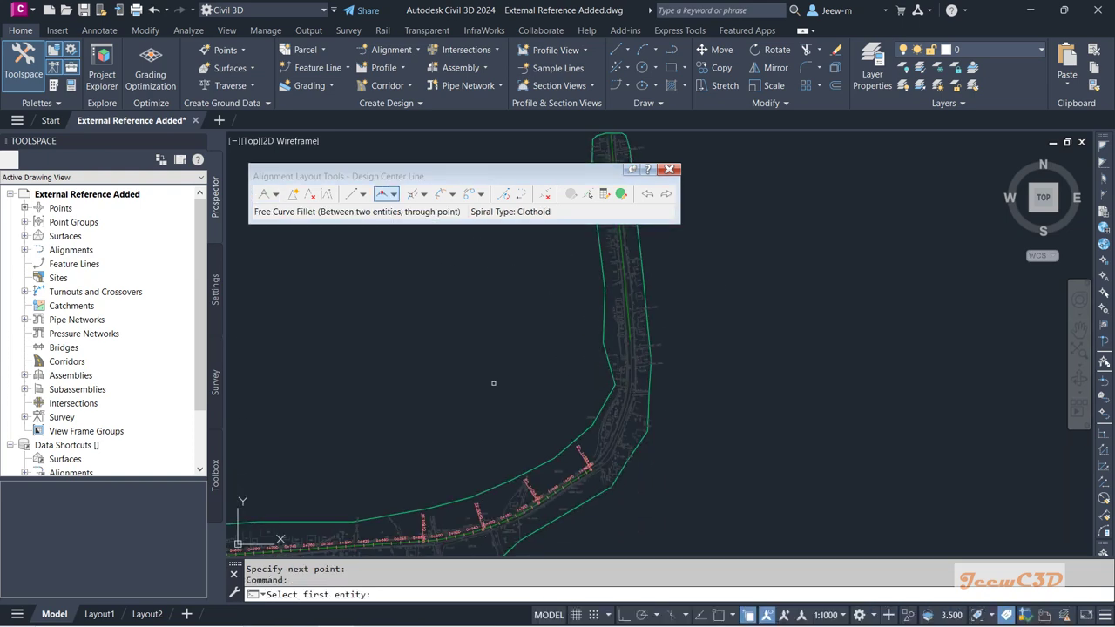
scroll(592, 463, up, 5)
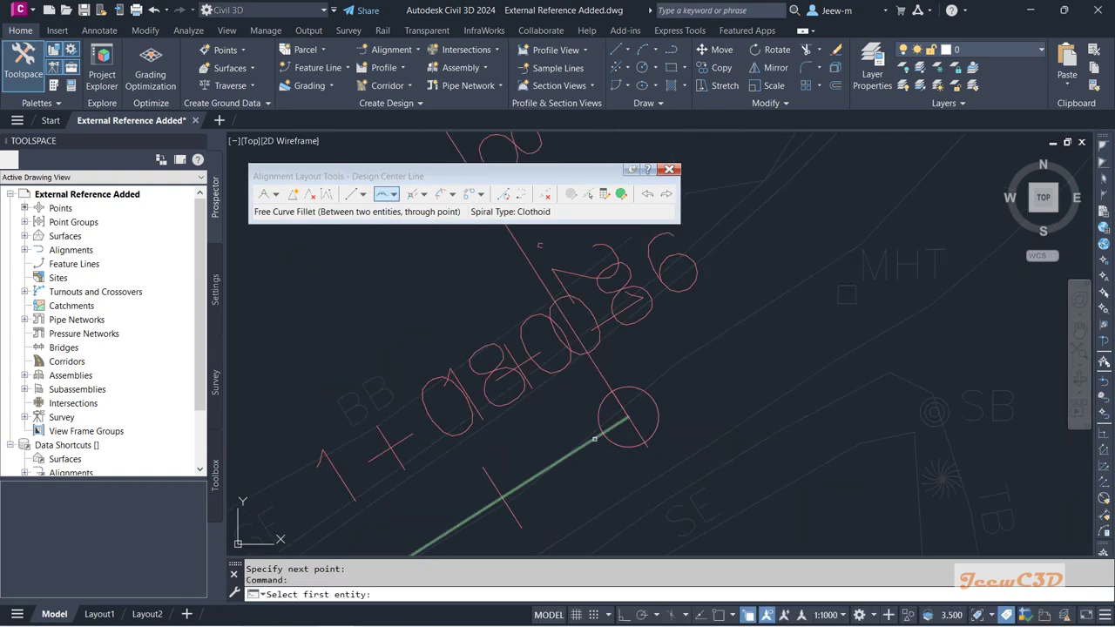
click(571, 446)
scroll(623, 458, down, 5)
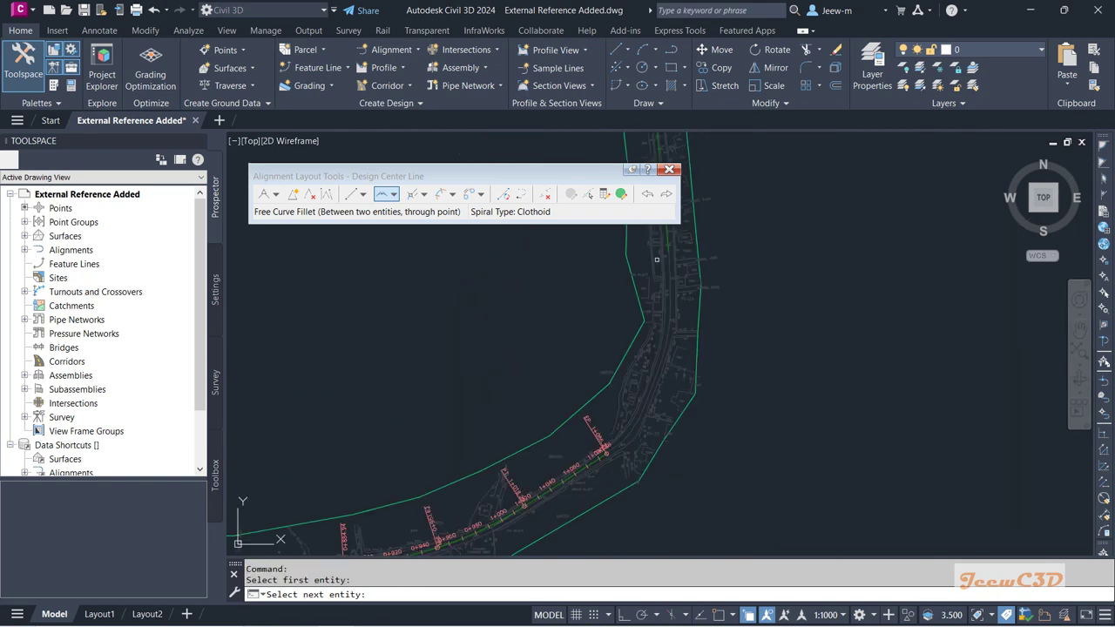
click(668, 250)
scroll(672, 374, up, 3)
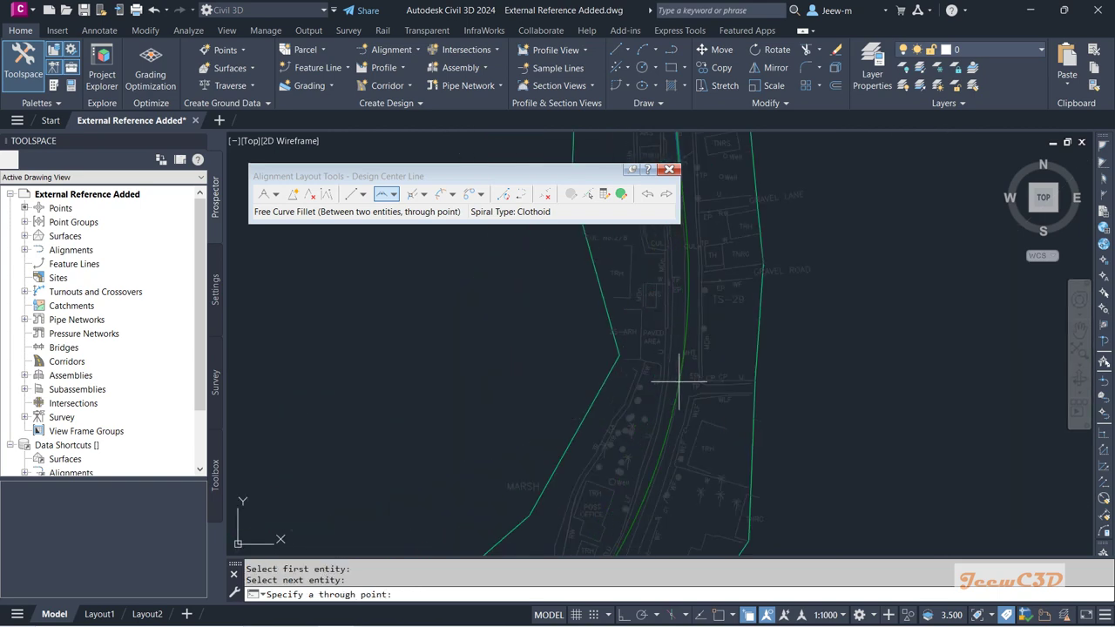
scroll(672, 398, down, 3)
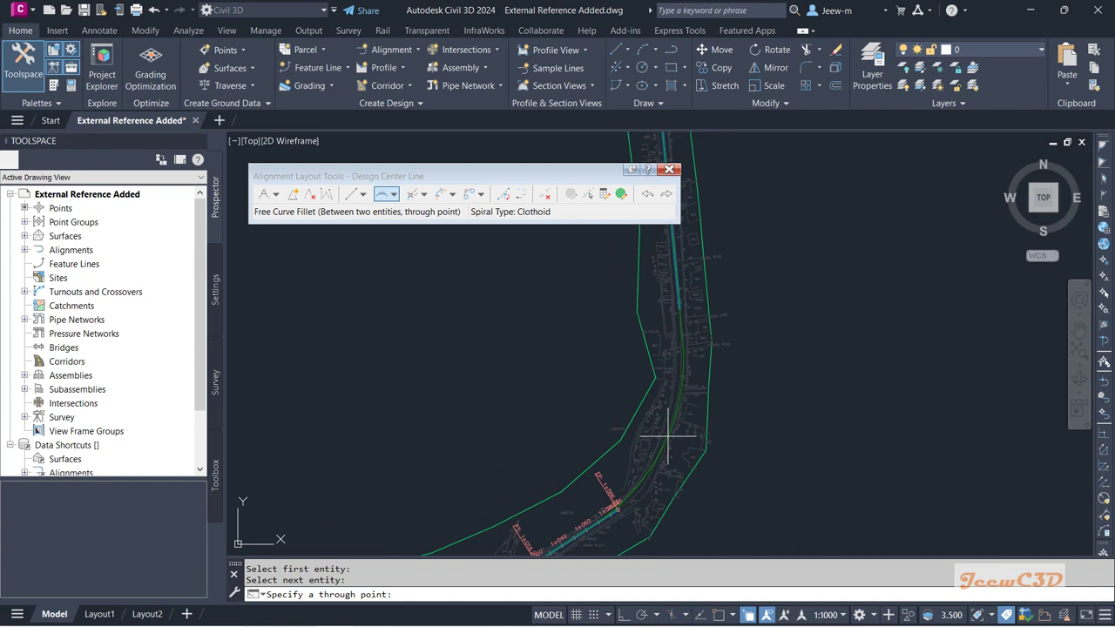
scroll(666, 436, up, 3)
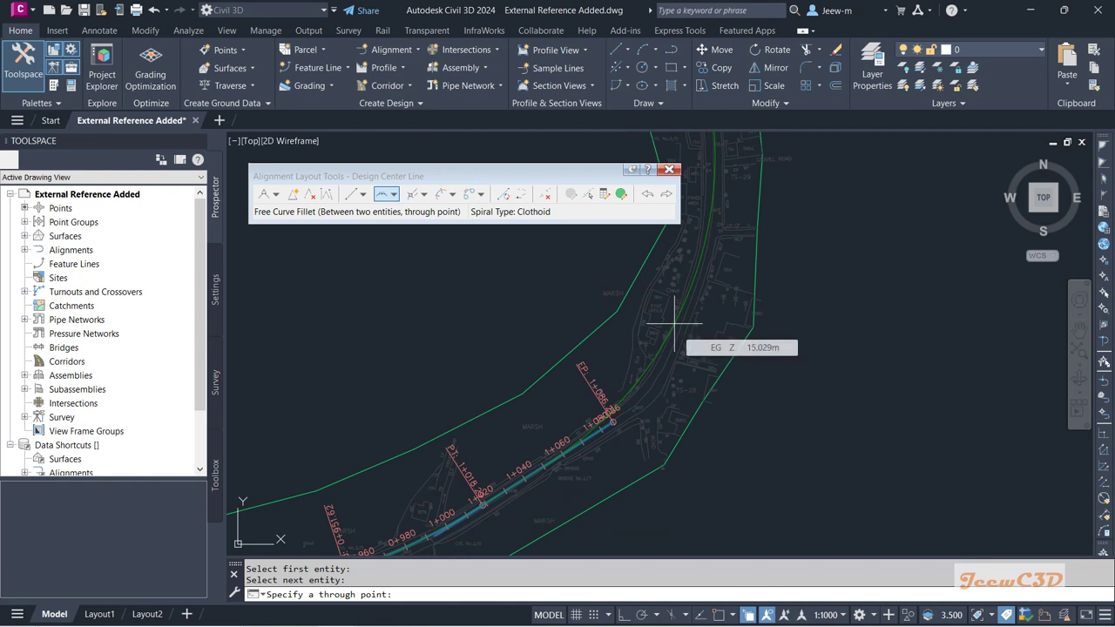
key(Escape)
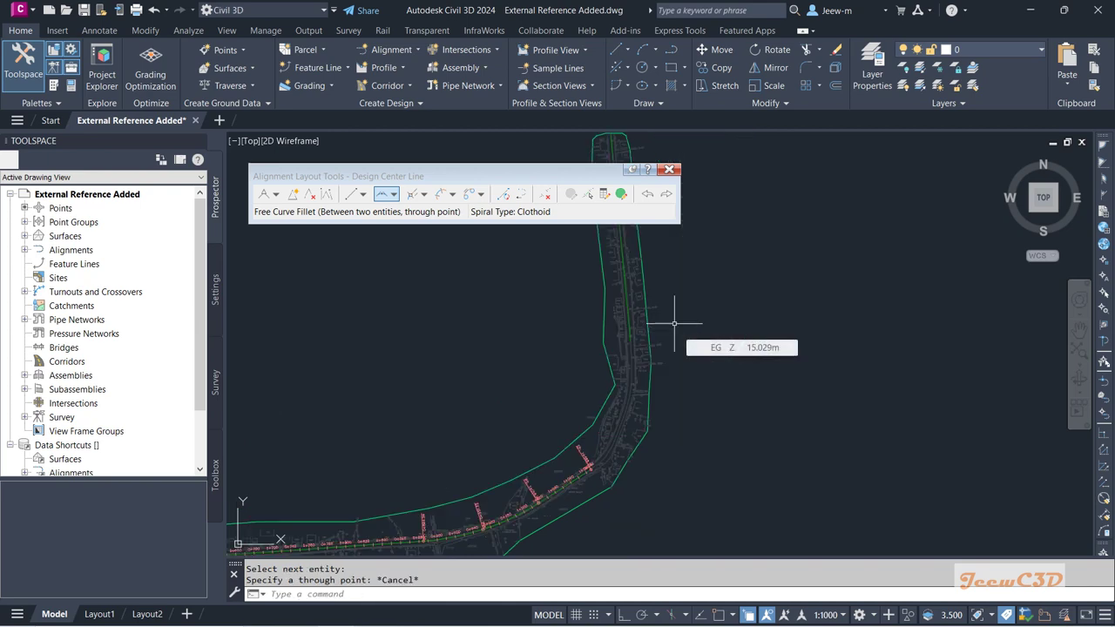
Start a Floating Curve from entity end, through point, attached to the end of the tangent at 1+086
mouse_move(633, 440)
middle_down()
mouse_move(635, 349)
mouse_move(562, 369)
mouse_move(568, 419)
middle_up()
scroll(572, 378, down, 5)
scroll(568, 419, up, 3)
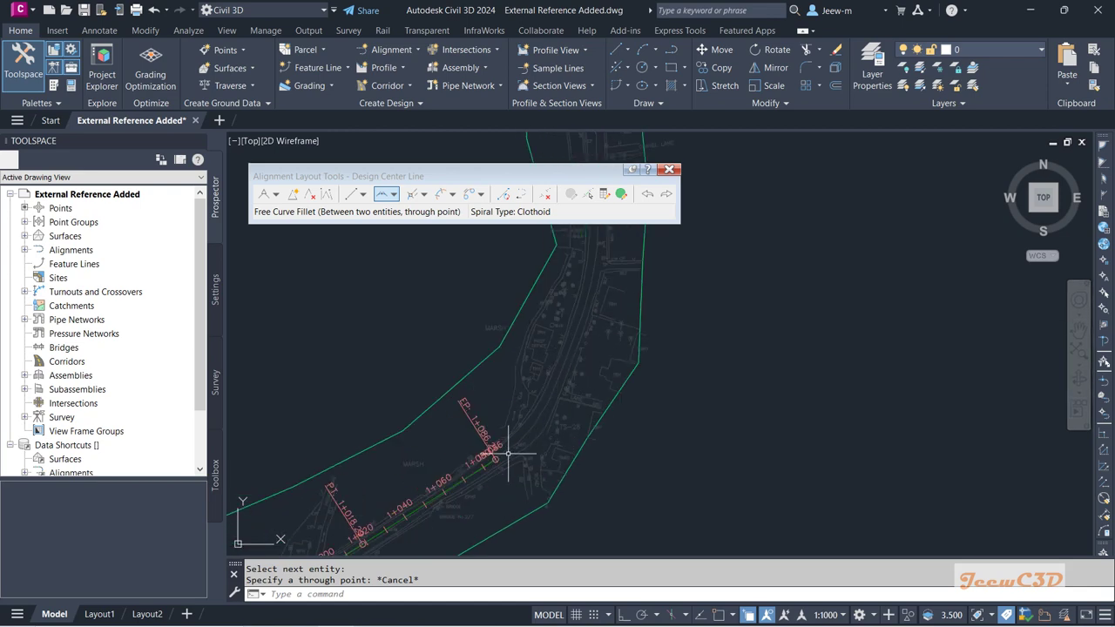
middle_drag(508, 454, 487, 387)
click(424, 194)
click(451, 194)
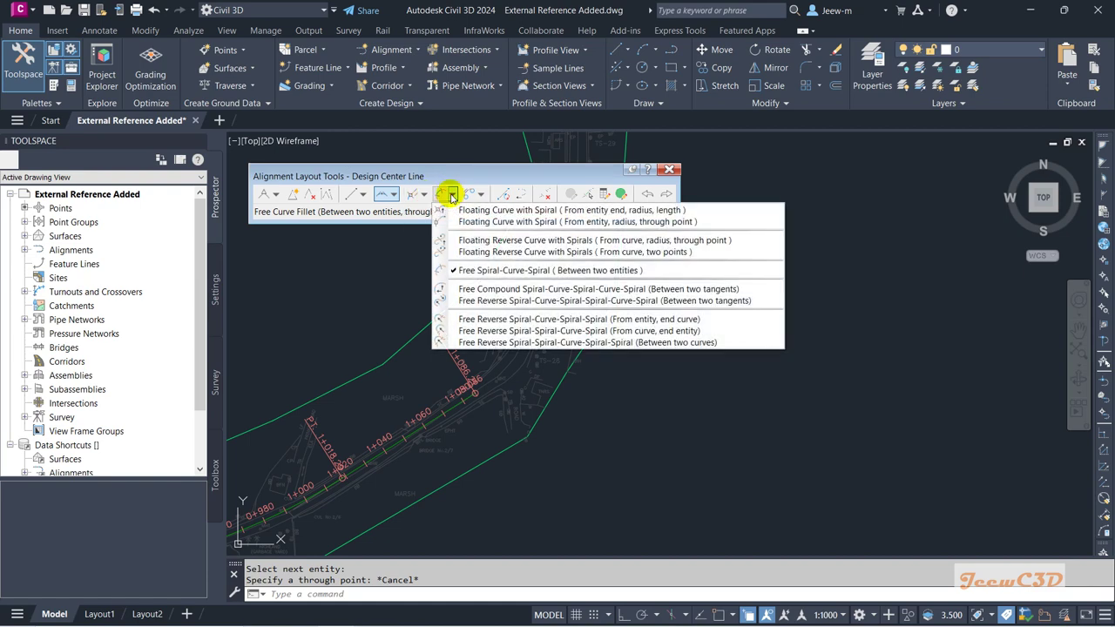
click(394, 194)
click(394, 194)
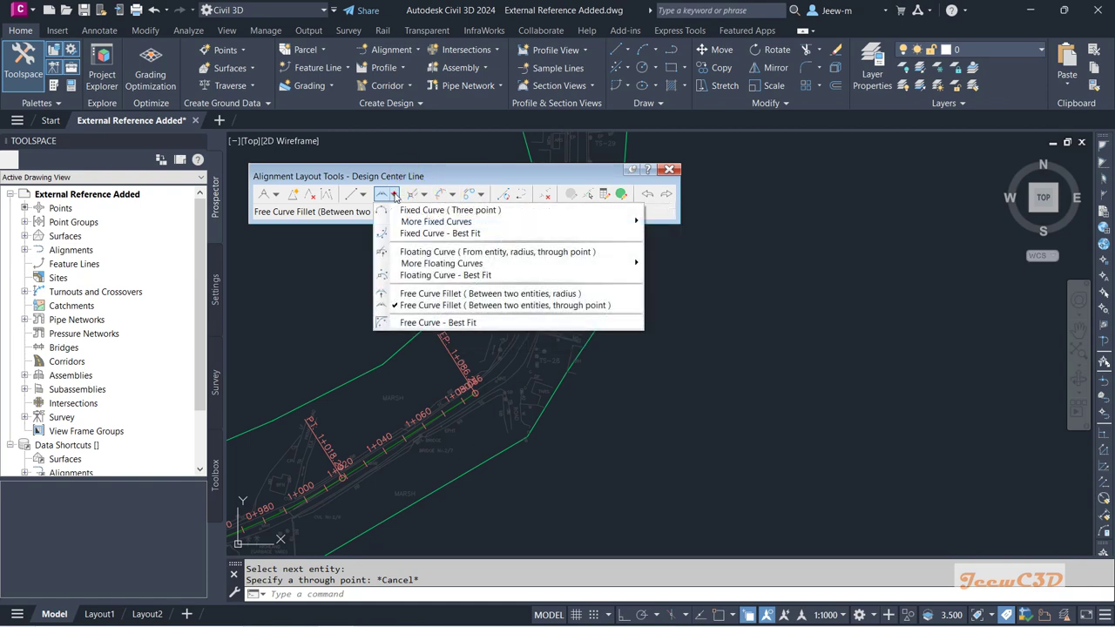
mouse_move(475, 262)
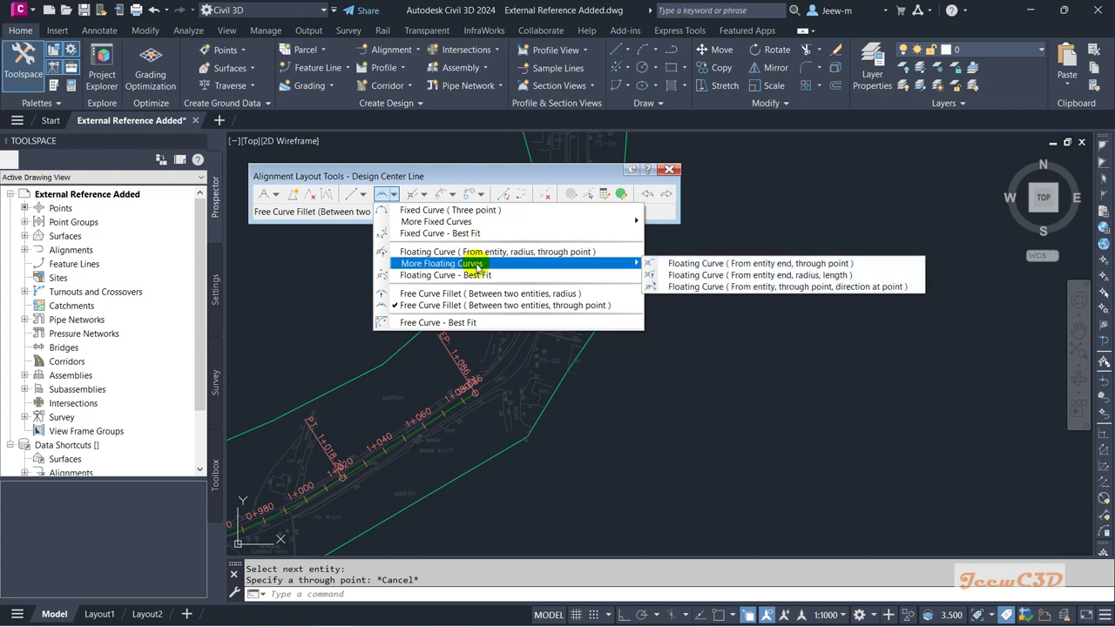
click(759, 264)
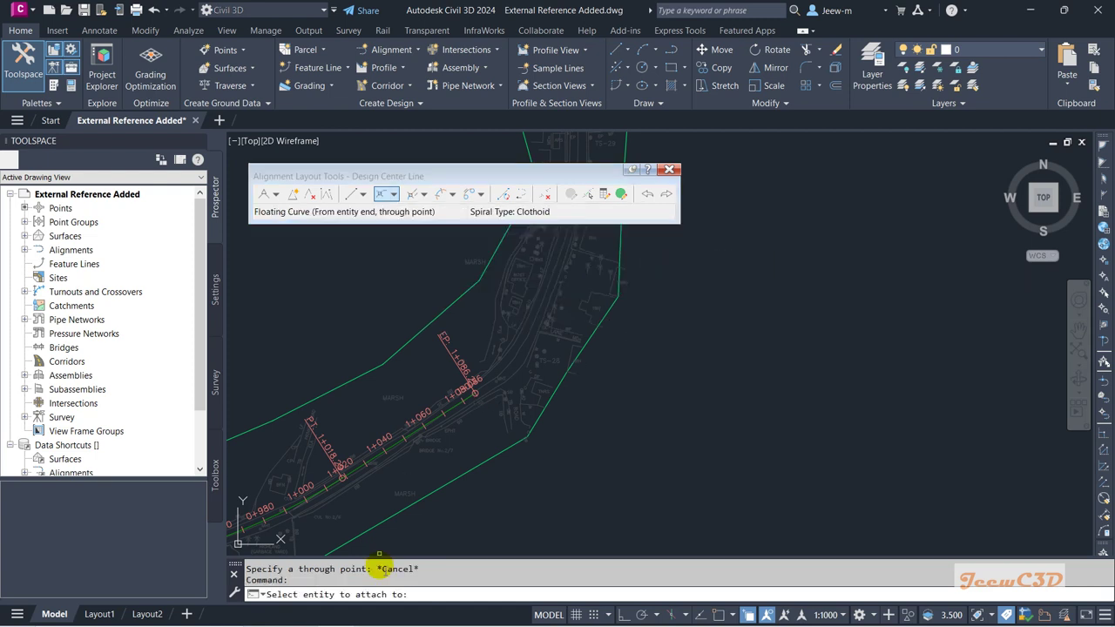
scroll(462, 412, up, 8)
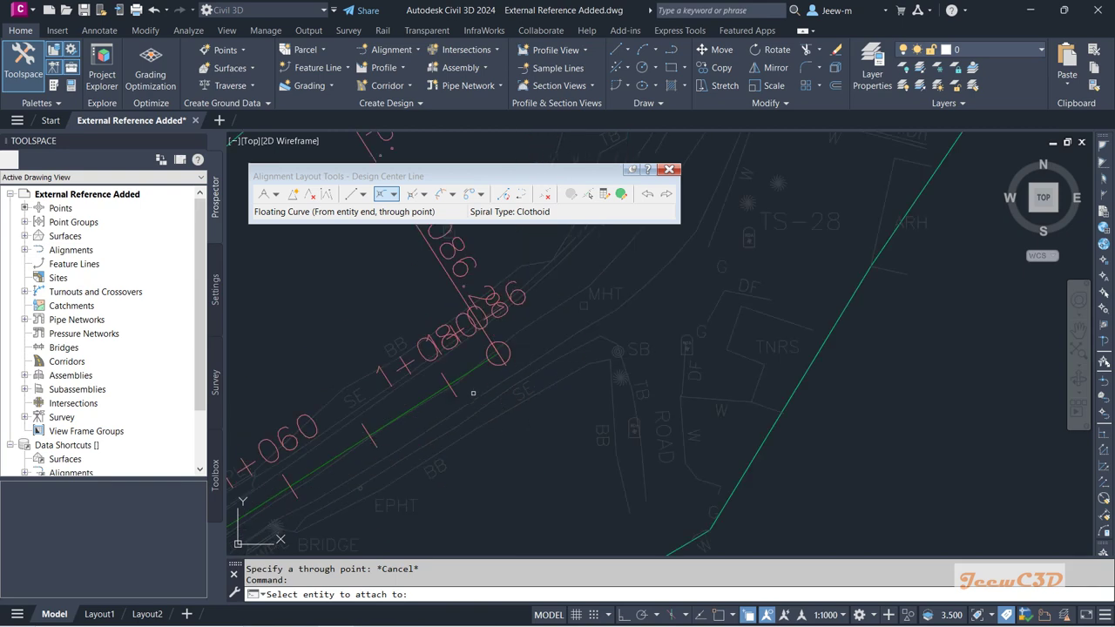
click(456, 381)
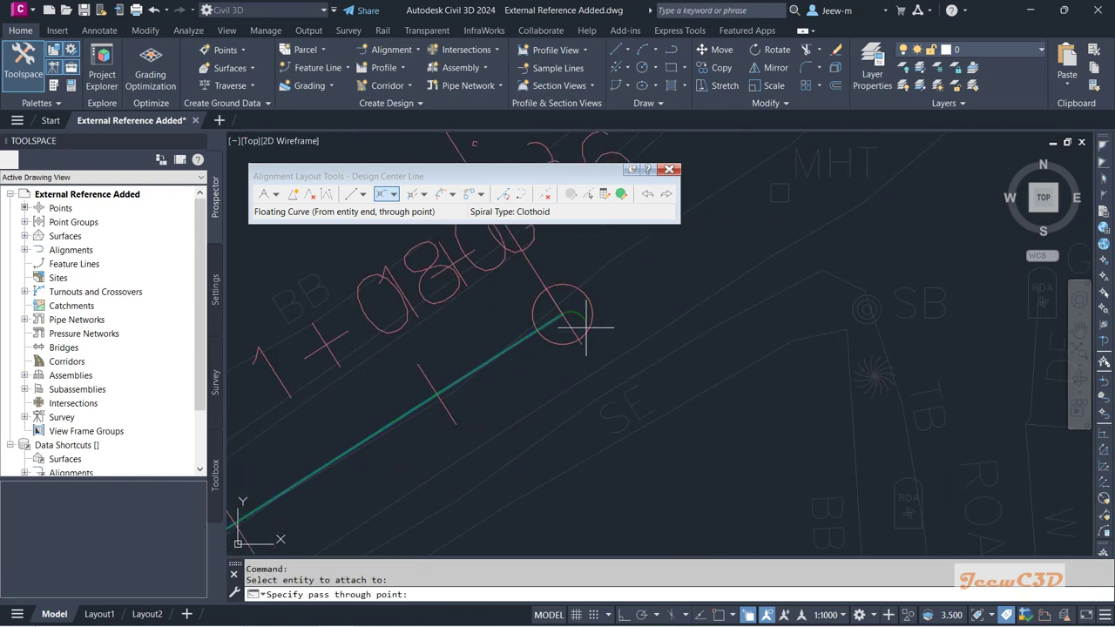
Place the floating curve's pass-through point on the road's centre beside the lane southeast of the post office, and finish the curve
scroll(600, 307, down, 6)
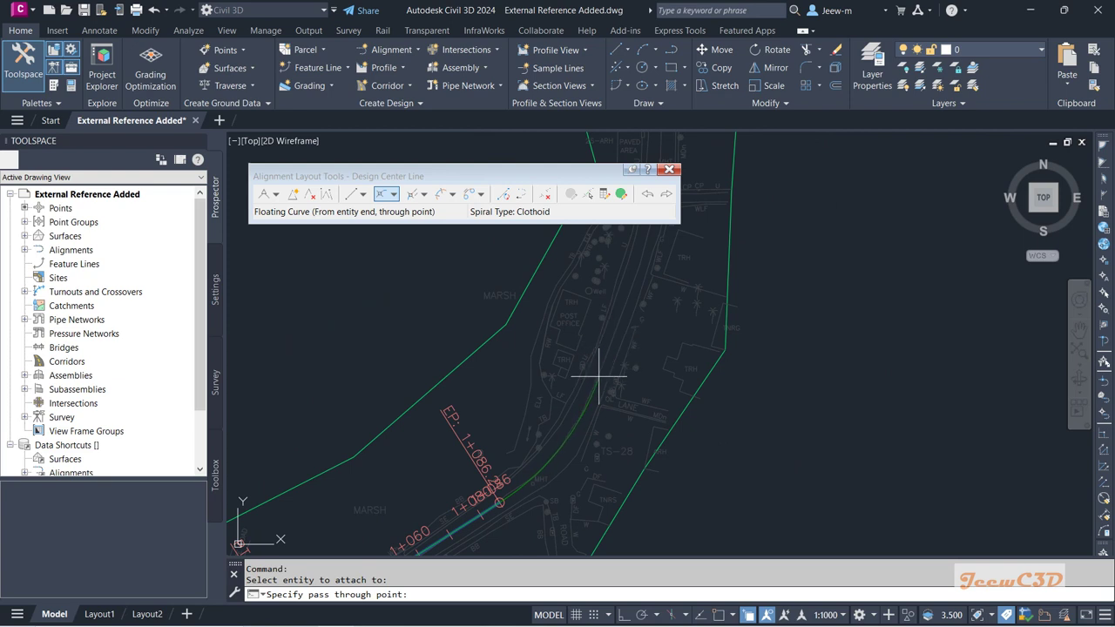
scroll(598, 379, up, 2)
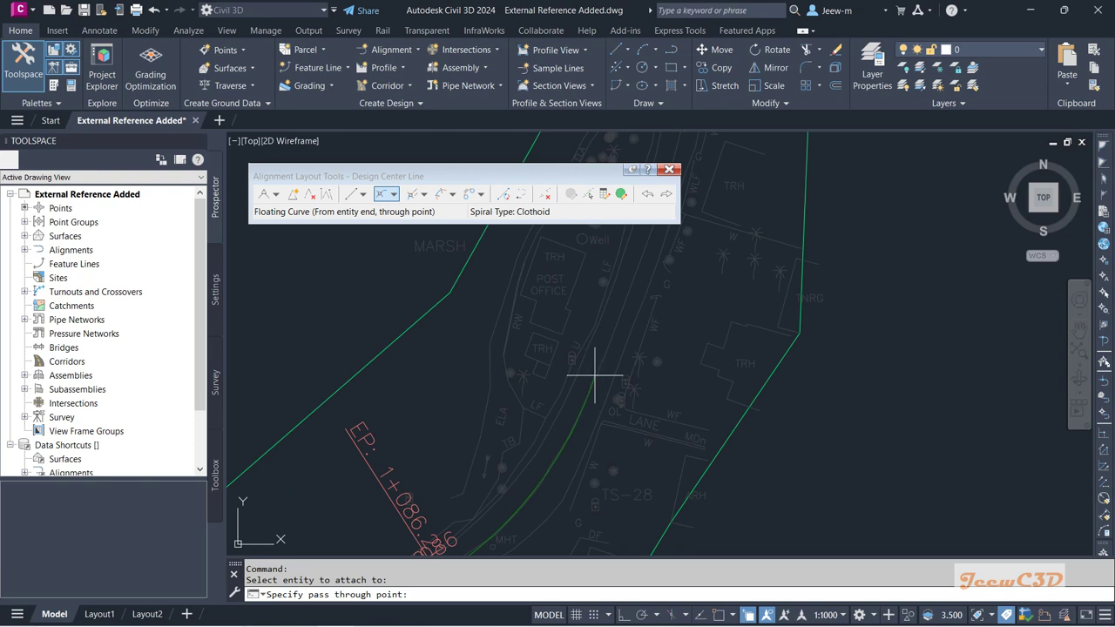
click(596, 376)
key(Return)
scroll(610, 367, down, 5)
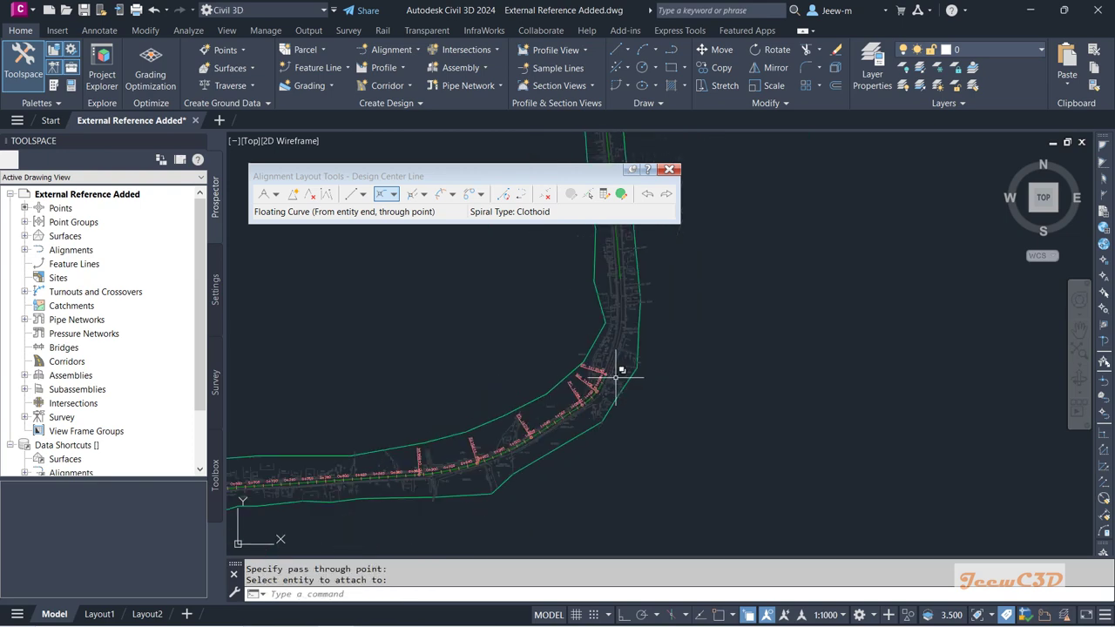
Start a Free Curve Fillet through a point from the floating curve's north end to the south end of the northern tangent
middle_drag(599, 380, 506, 449)
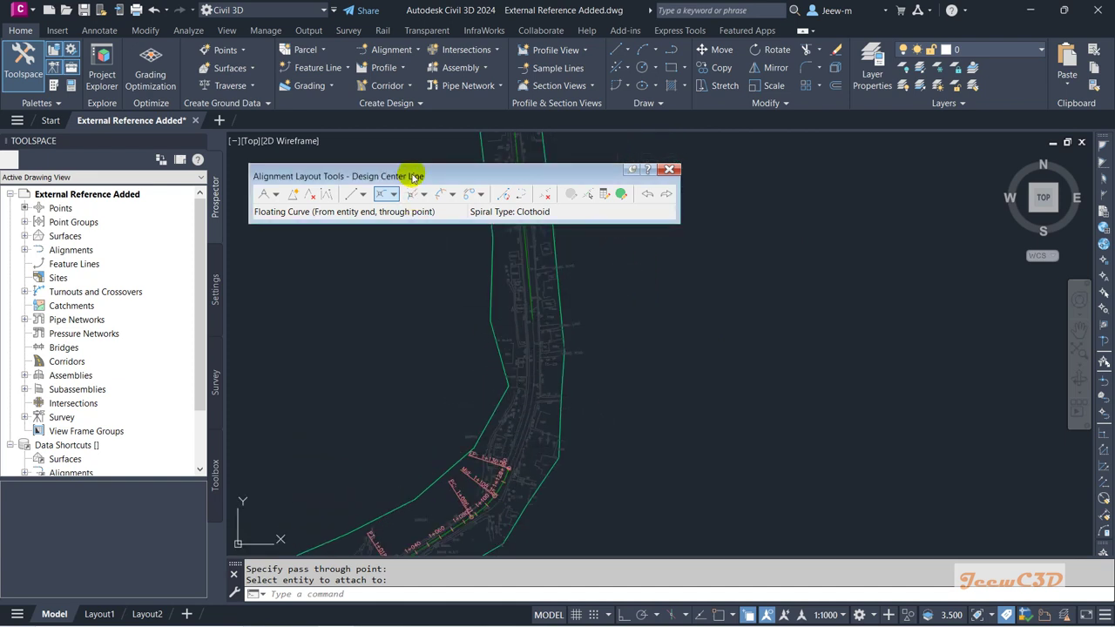
drag(416, 176, 425, 151)
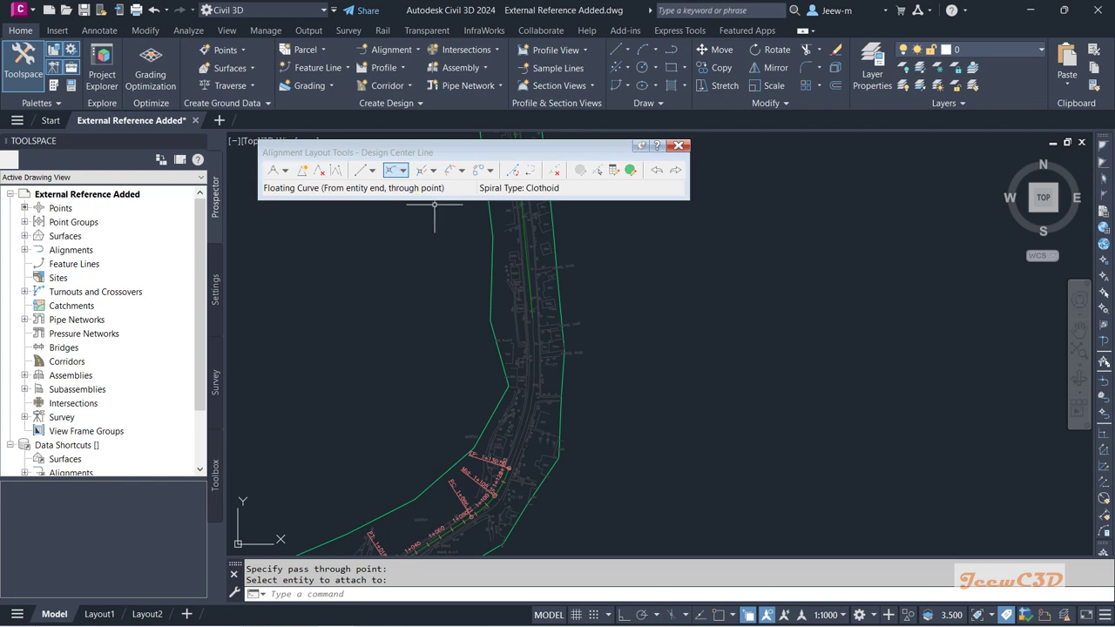
click(402, 171)
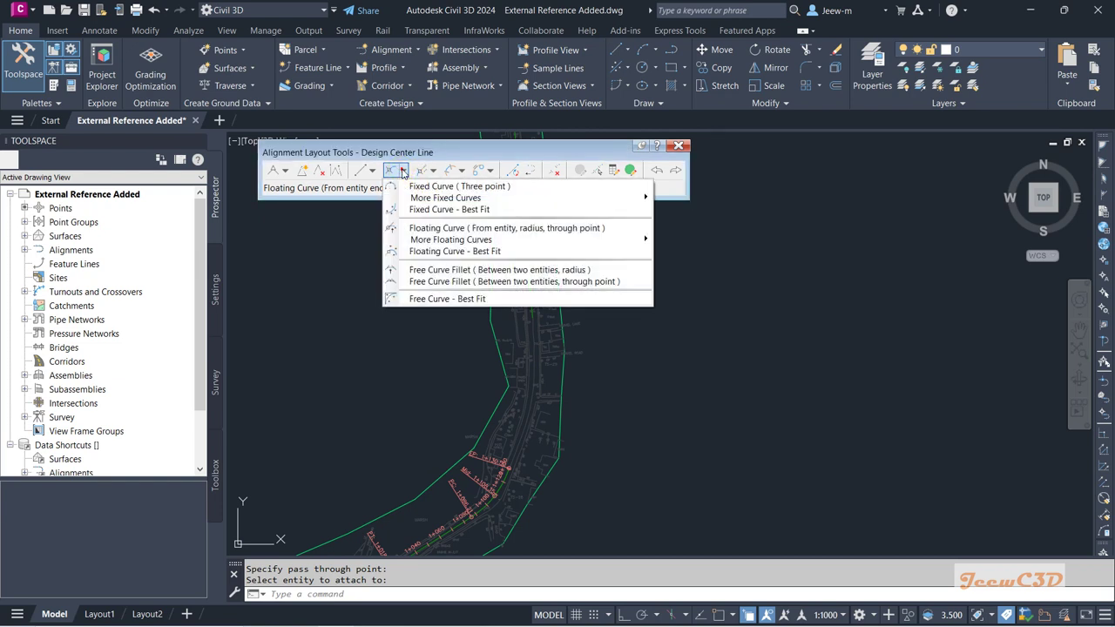
click(505, 281)
scroll(440, 406, up, 8)
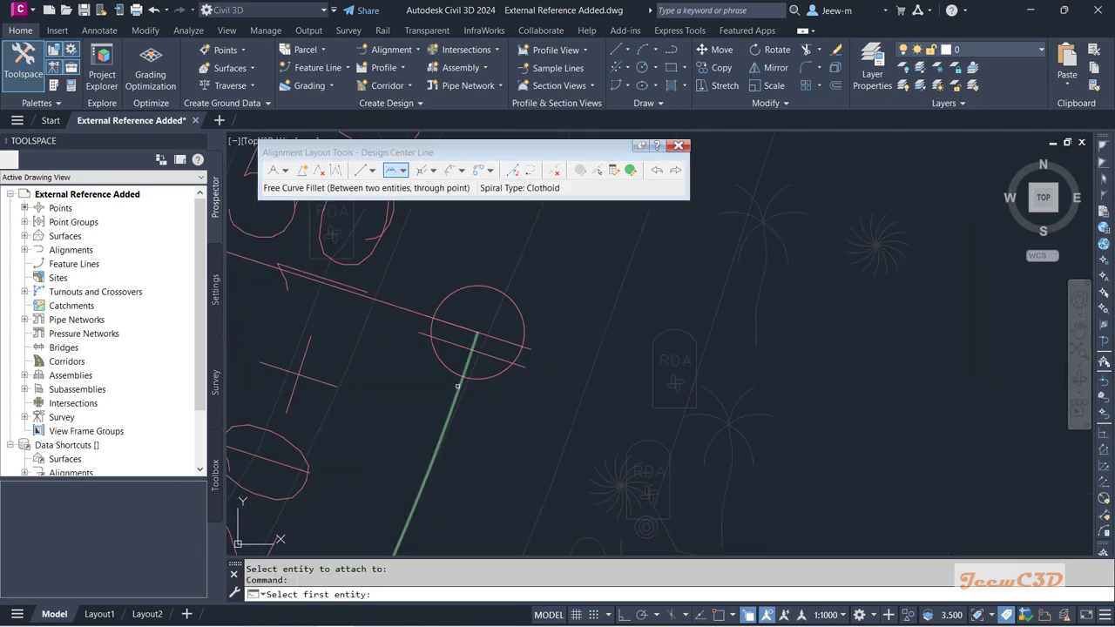
click(459, 389)
scroll(471, 380, down, 6)
scroll(488, 378, up, 2)
scroll(494, 322, up, 5)
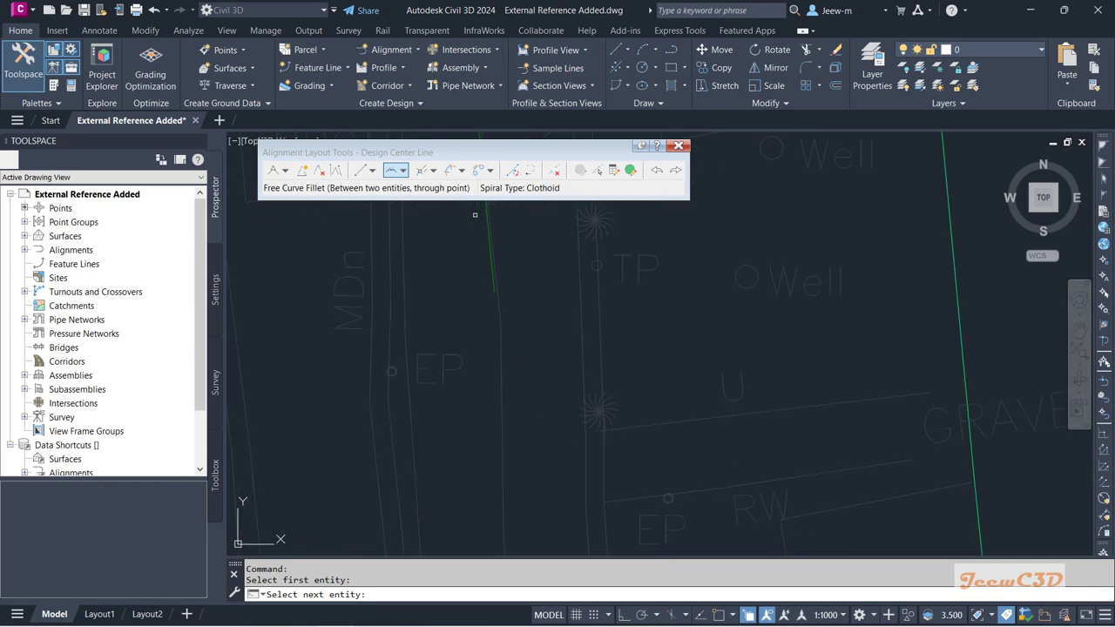
click(511, 341)
Place this fillet's through point on the road's centre just south of the gravel road and end the command
scroll(514, 366, down, 4)
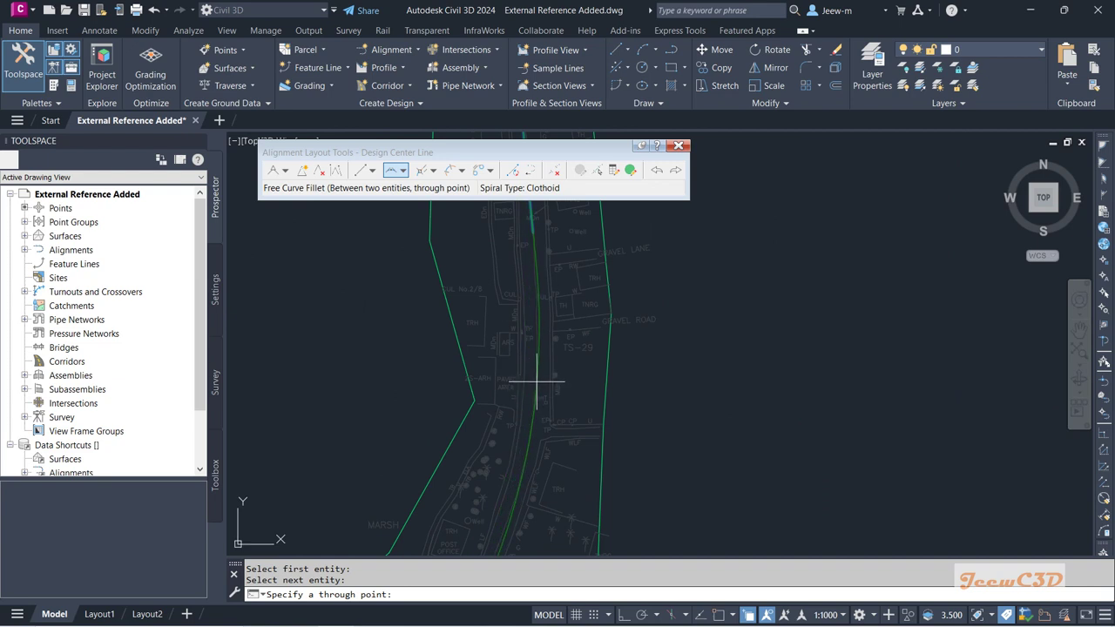
click(537, 381)
scroll(545, 359, down, 1)
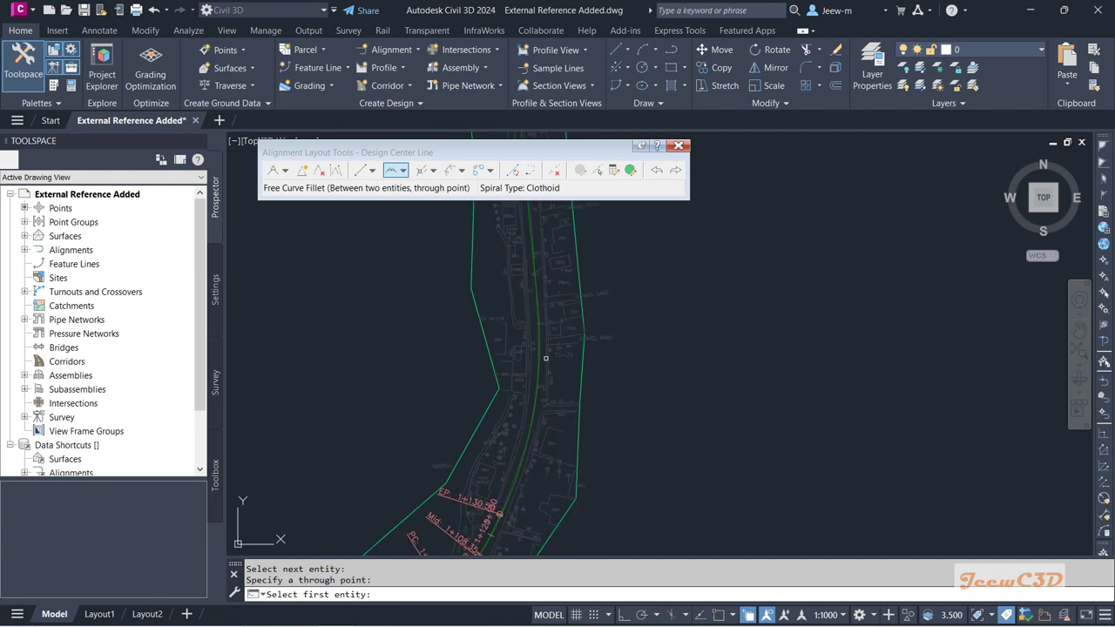
scroll(546, 357, down, 3)
mouse_move(573, 373)
middle_down()
mouse_move(559, 359)
mouse_move(594, 399)
middle_up()
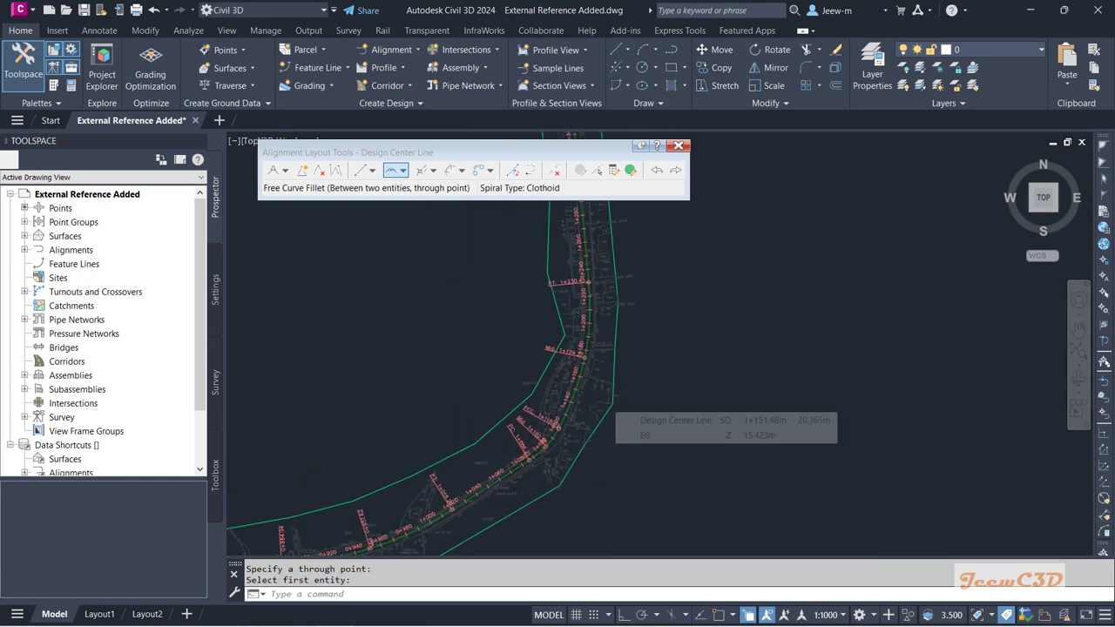
Examine the whole alignment against the road's centre, especially the consecutive curves north of 1+086 and the curve around 0+940
scroll(547, 441, down, 3)
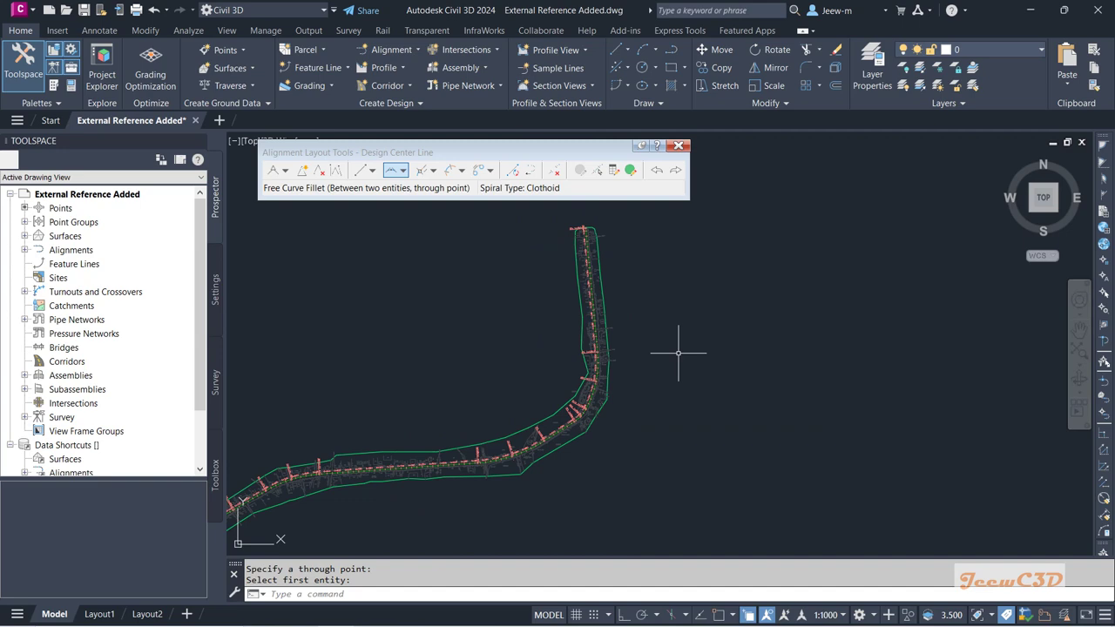
scroll(578, 418, up, 5)
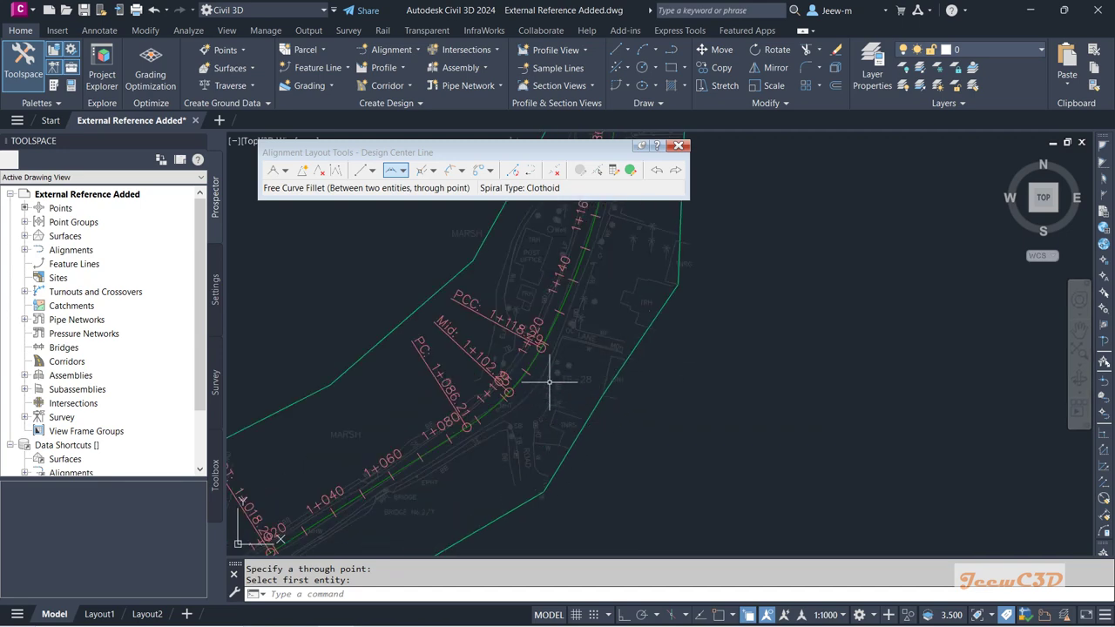
middle_drag(543, 380, 509, 475)
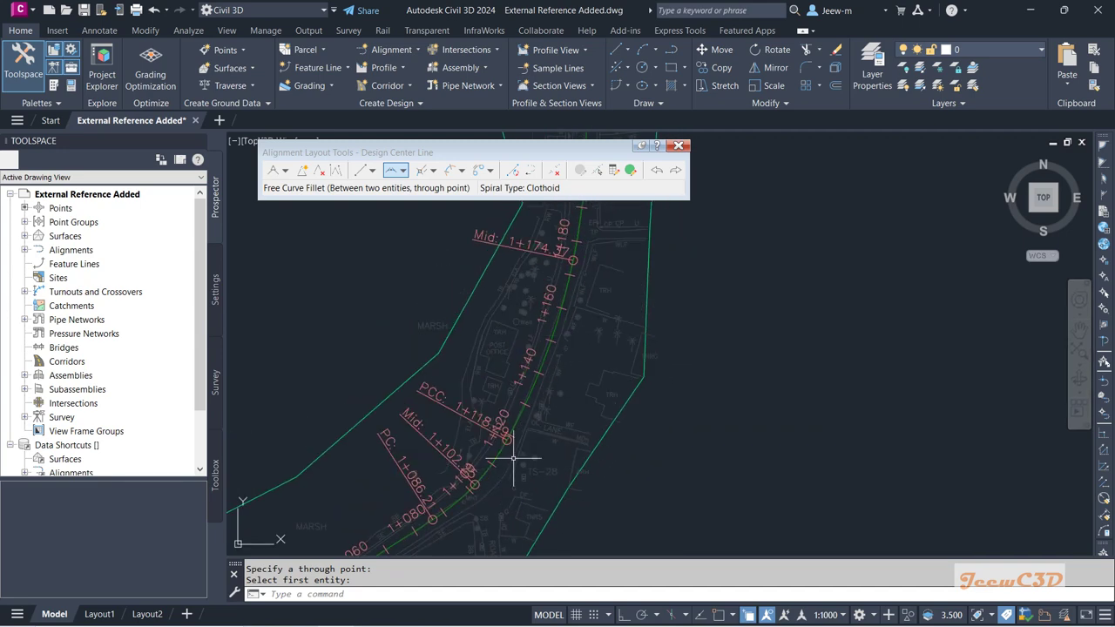
scroll(573, 396, down, 1)
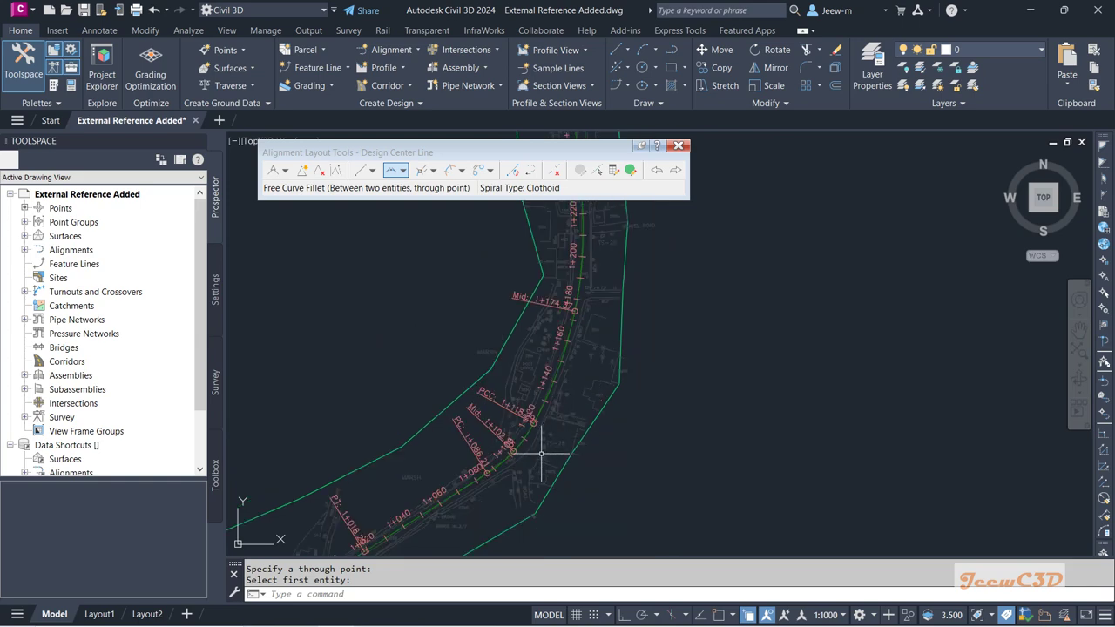
click(402, 171)
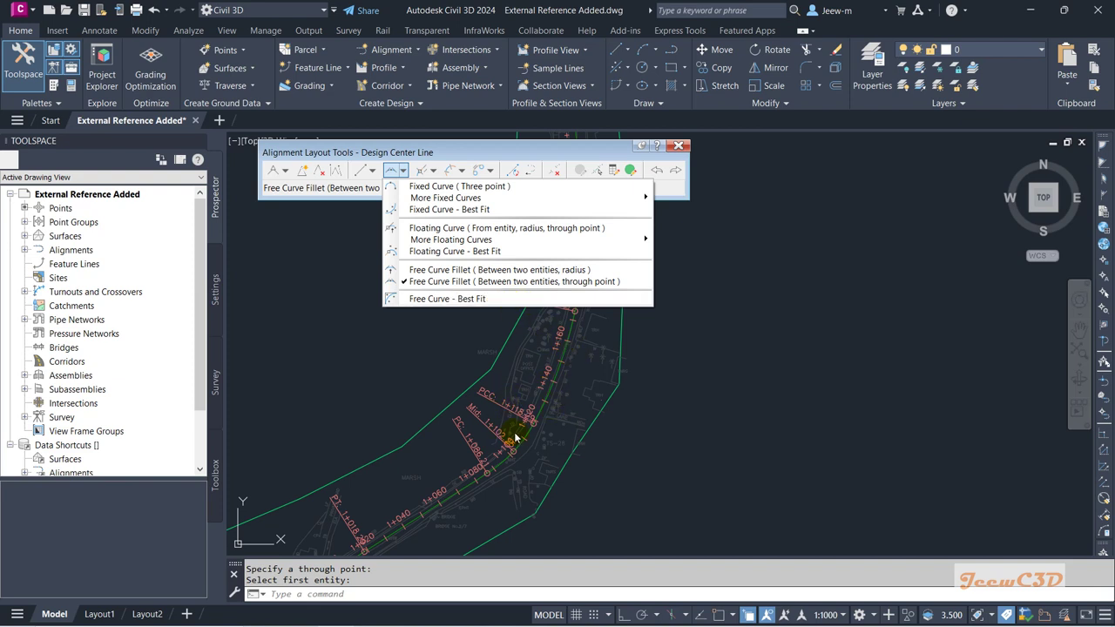
mouse_move(543, 319)
middle_down()
mouse_move(567, 341)
mouse_move(570, 364)
mouse_move(468, 382)
mouse_move(507, 364)
middle_up()
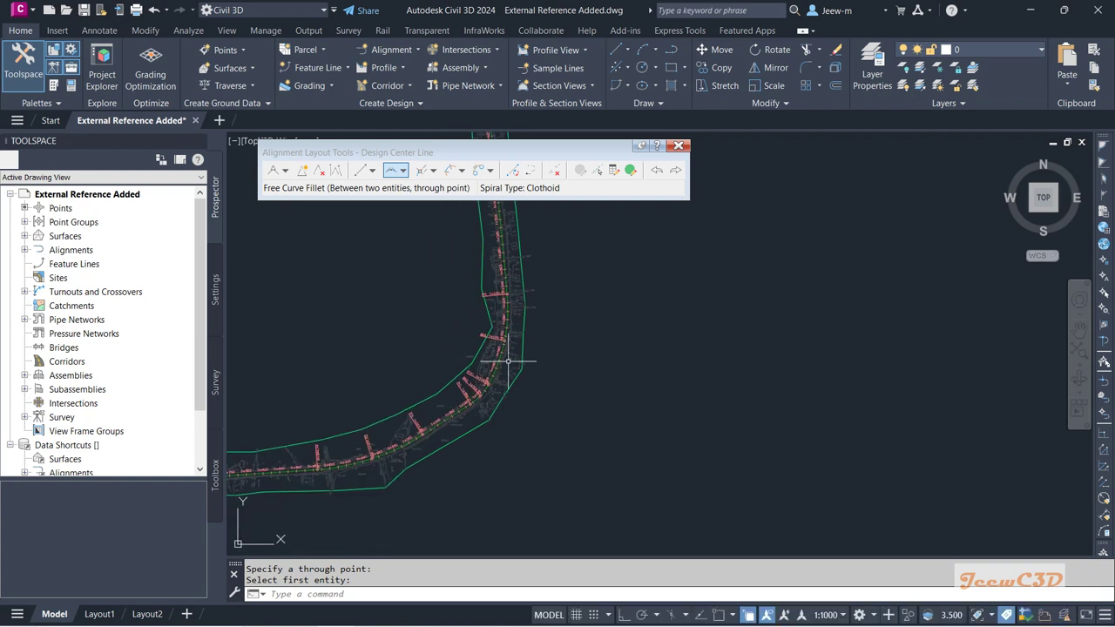
scroll(511, 329, down, 5)
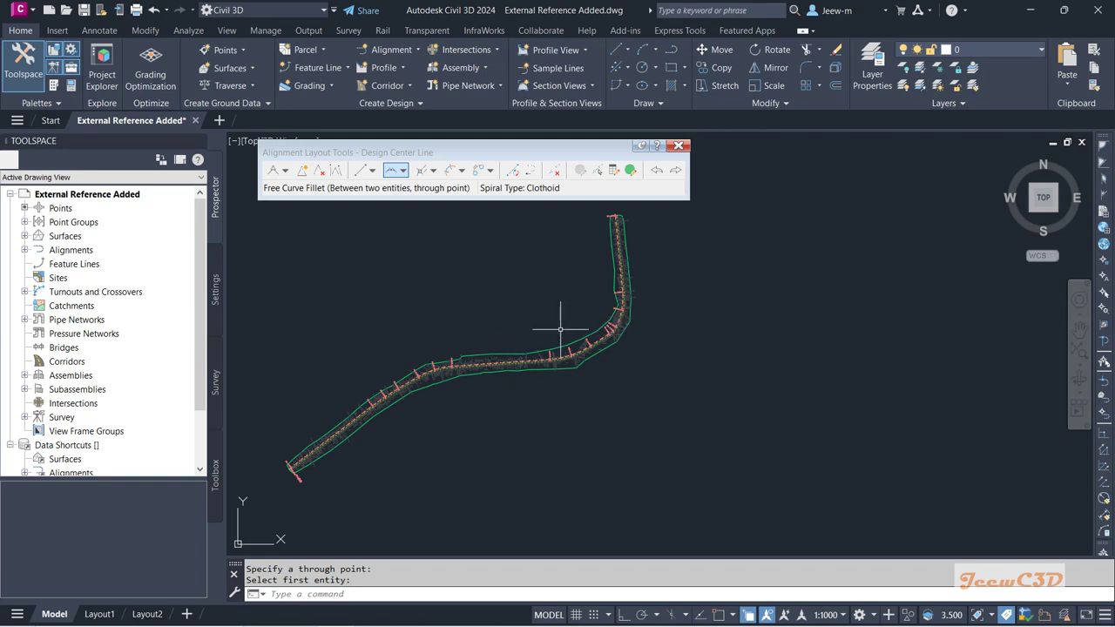
scroll(528, 349, up, 6)
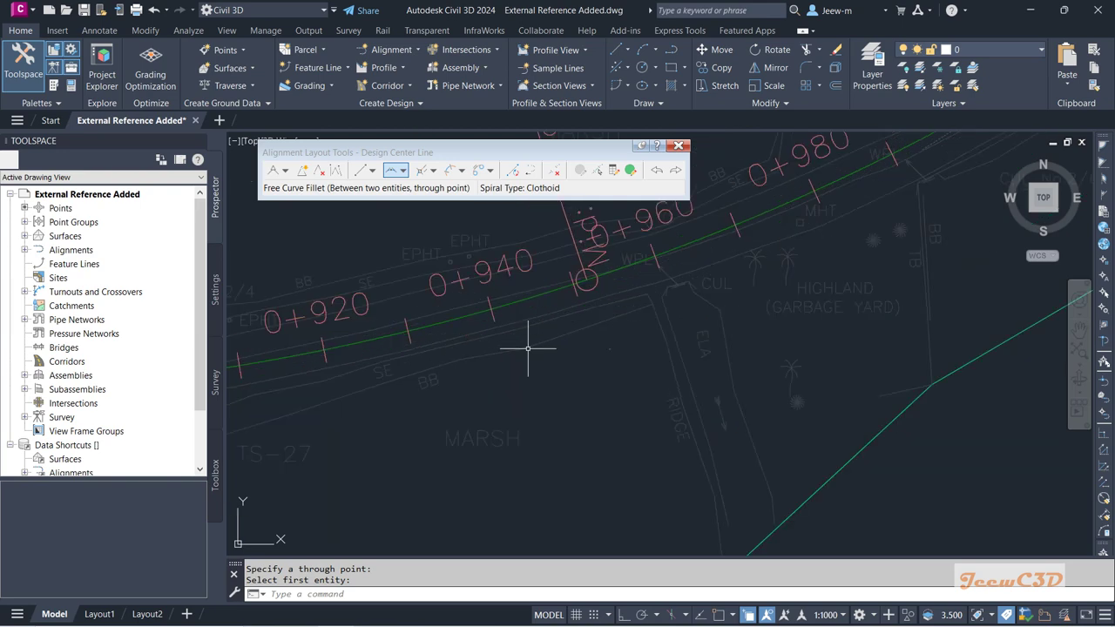
scroll(529, 348, down, 2)
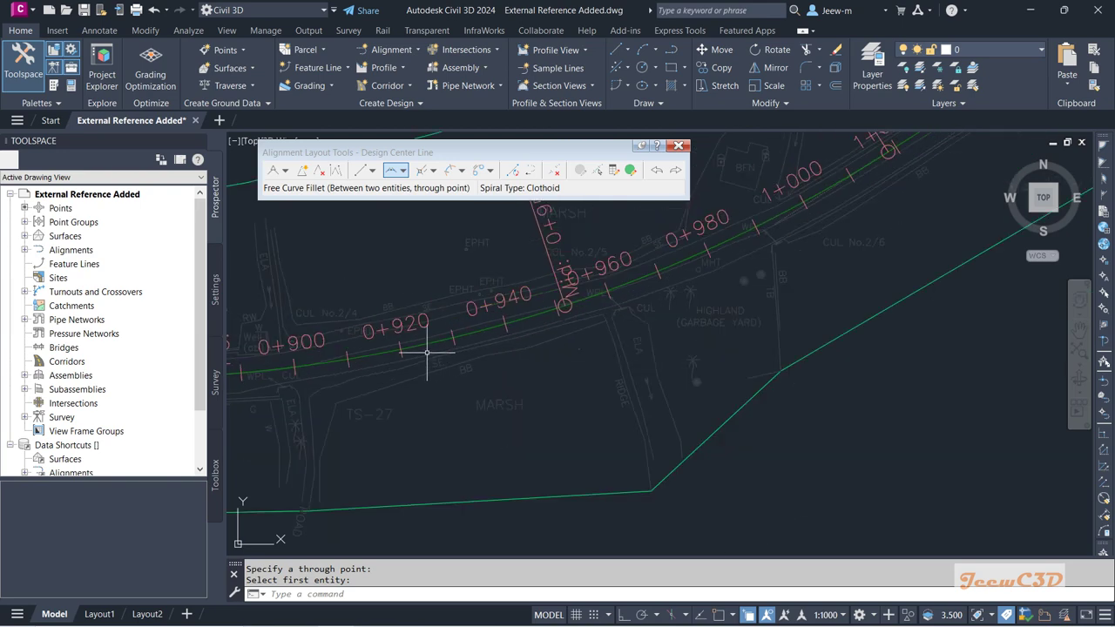
scroll(428, 341, up, 4)
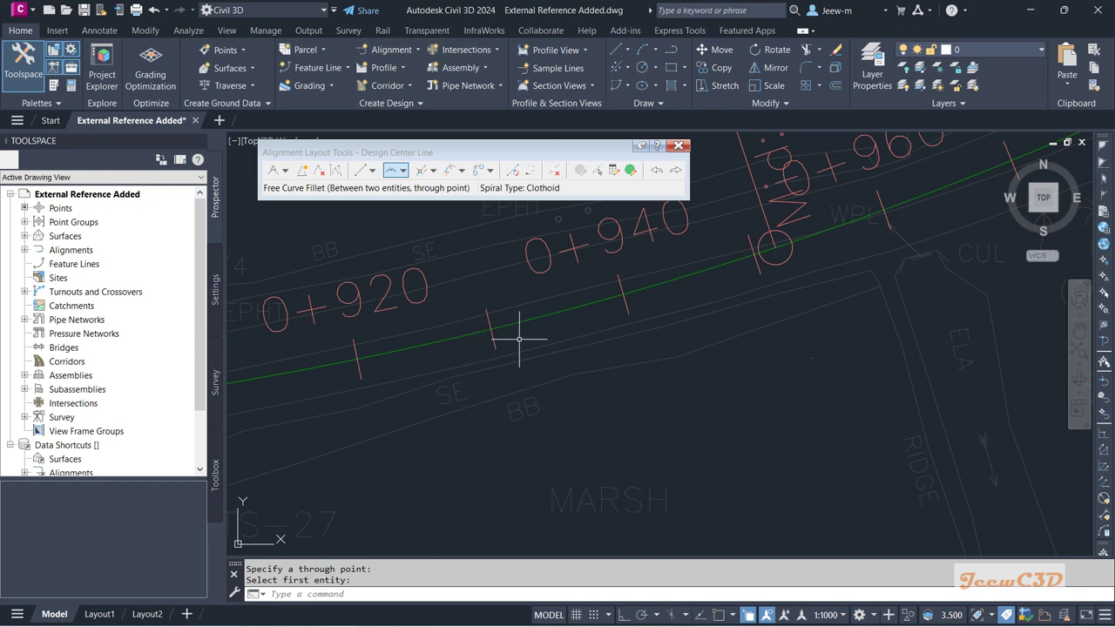
scroll(568, 353, down, 6)
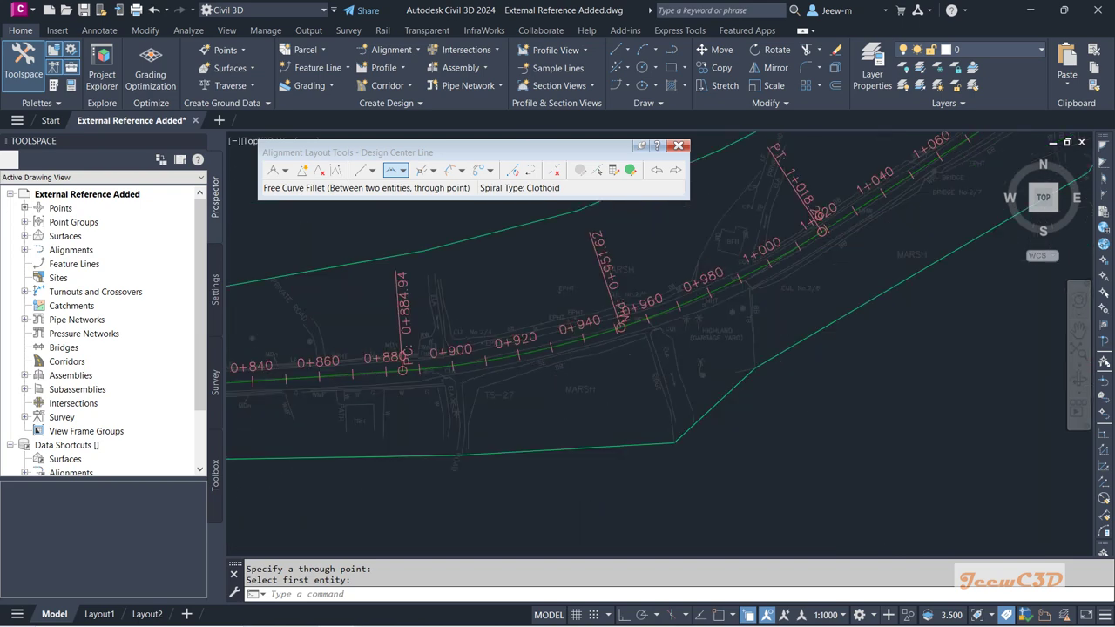
scroll(571, 353, down, 5)
mouse_move(528, 398)
middle_down()
mouse_move(581, 404)
mouse_move(586, 418)
middle_up()
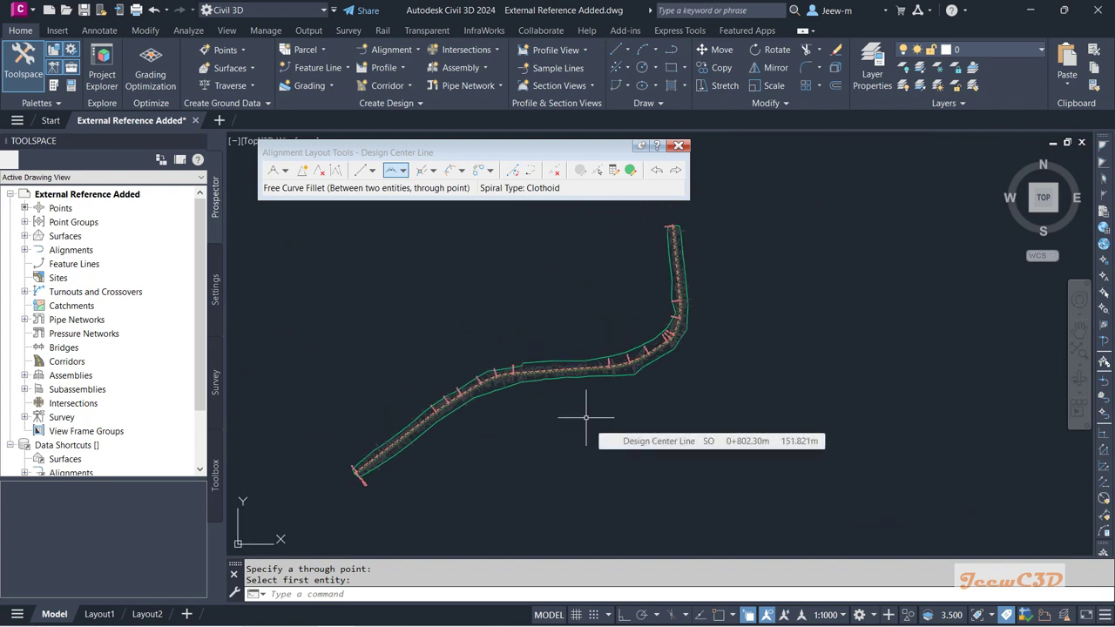